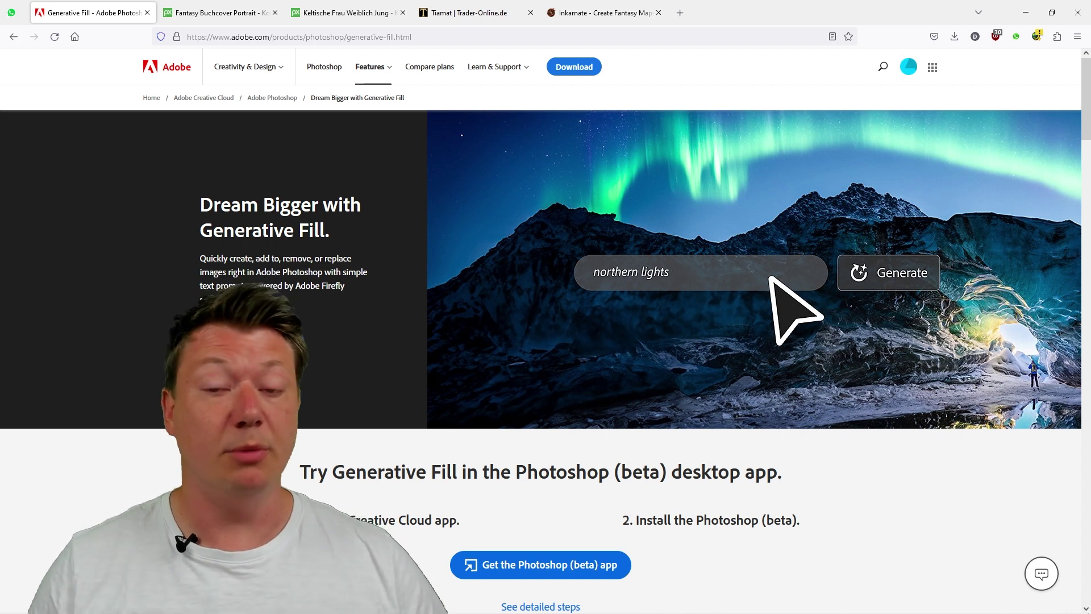
# Switch to Photoshop showing the woman portrait on its enlarged white canvas
pyautogui.click(210, 19)
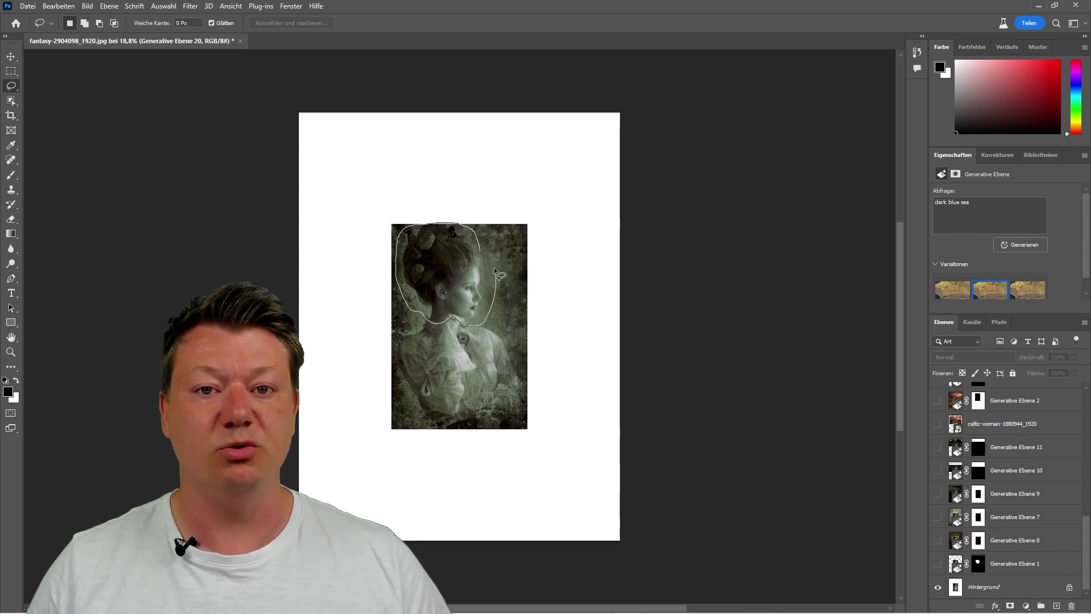
# Generative-fill the lassoed head with prompt 'bold', keeping variation 3/3, a top-hatted profile man
pyautogui.moveTo(481, 252); pyautogui.dragTo(484, 256)
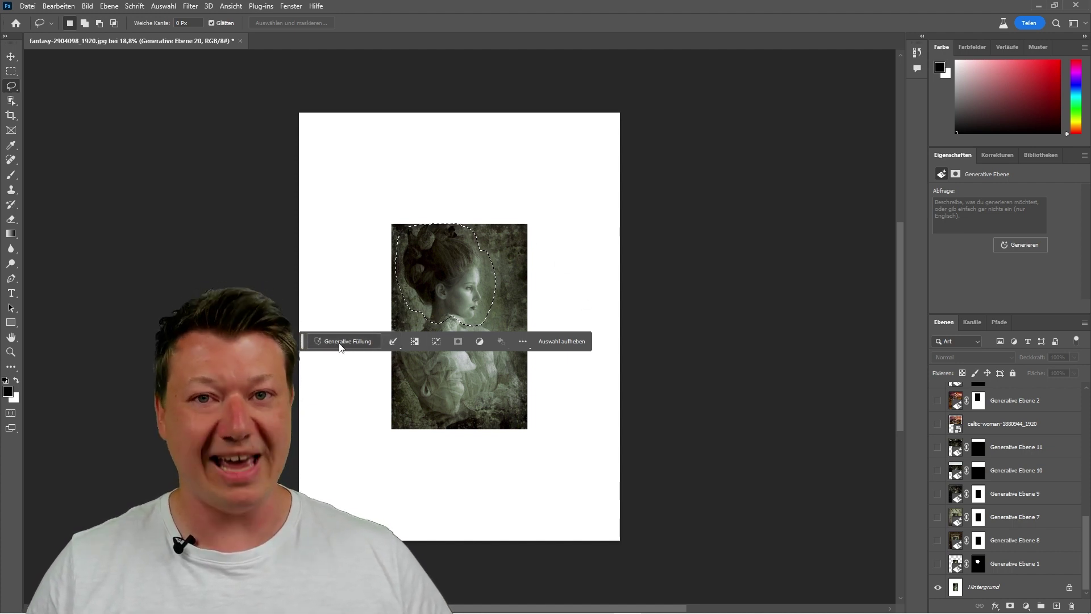
pyautogui.click(336, 344)
pyautogui.write('bold')
pyautogui.click(514, 341)
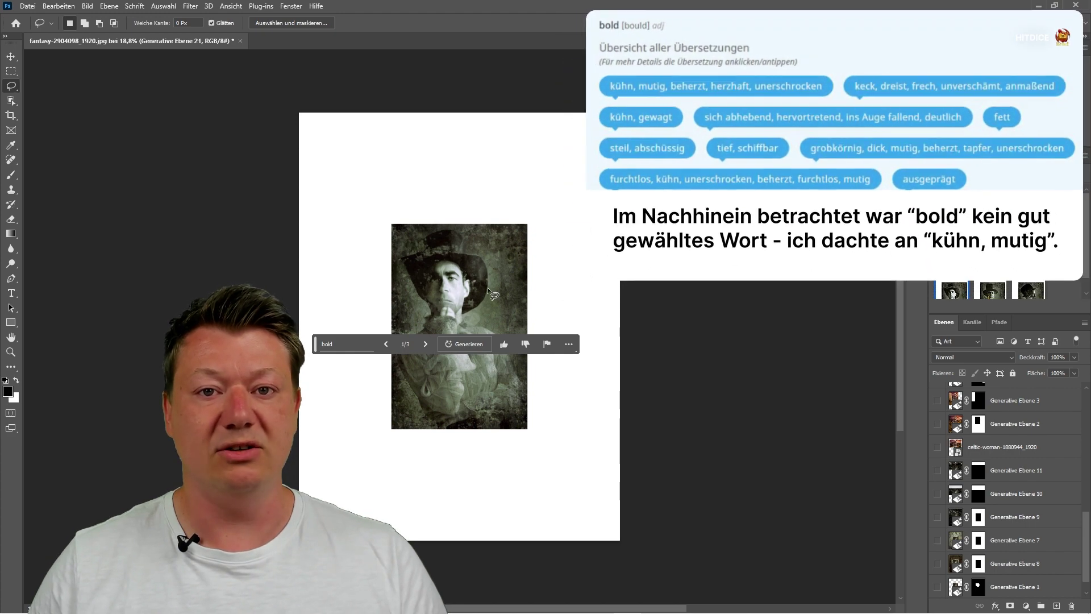
pyautogui.click(424, 346)
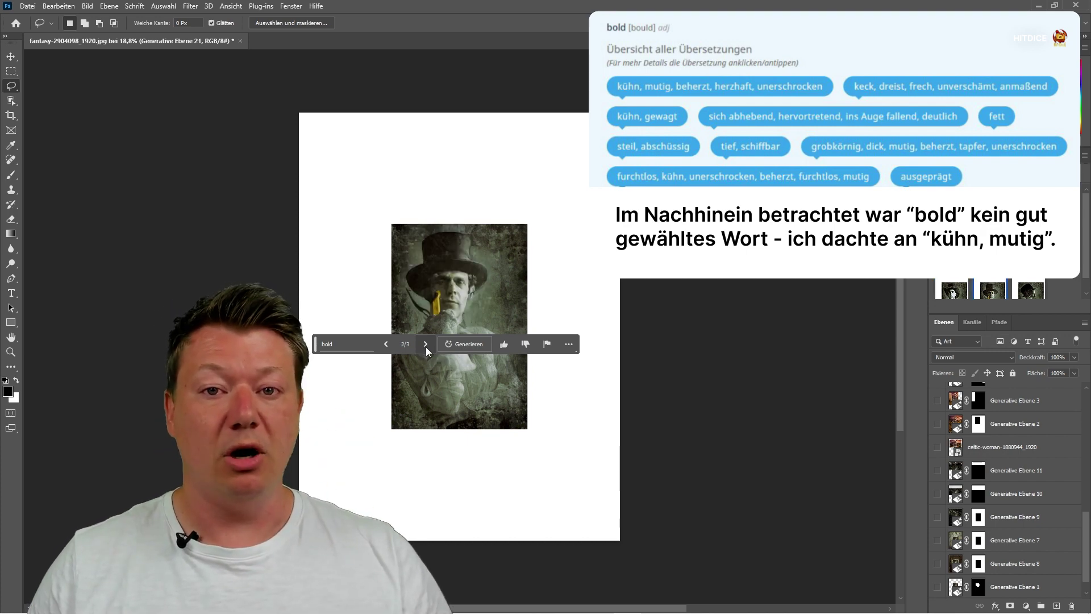
pyautogui.click(426, 343)
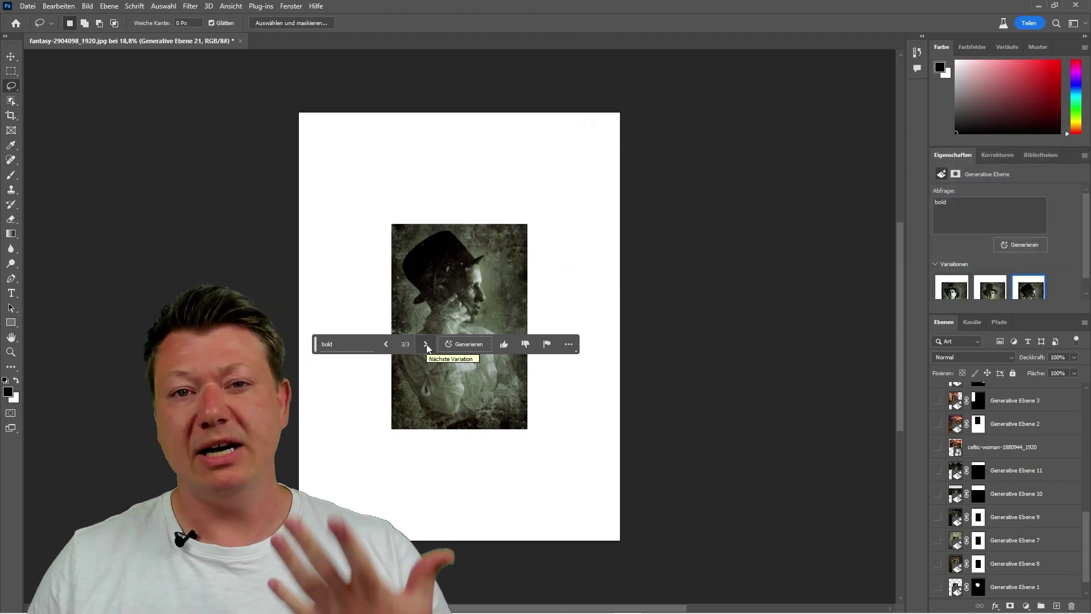
# Regenerate the head with prompt 'bold woman' and show variation 4/6, a frontal top-hatted man
pyautogui.click(348, 344)
pyautogui.write('woman')
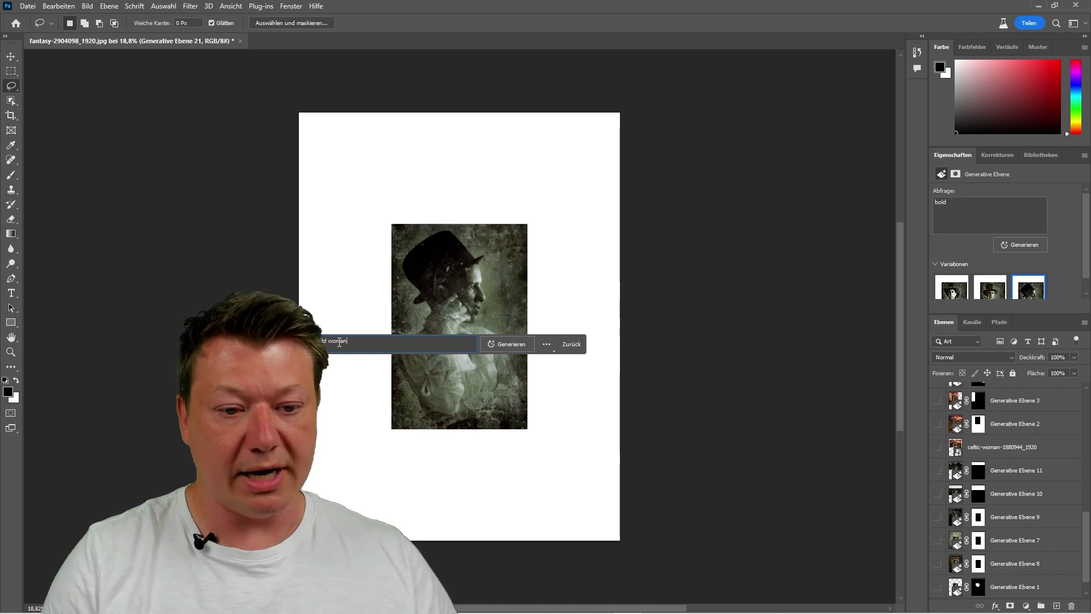
pyautogui.press('Escape')
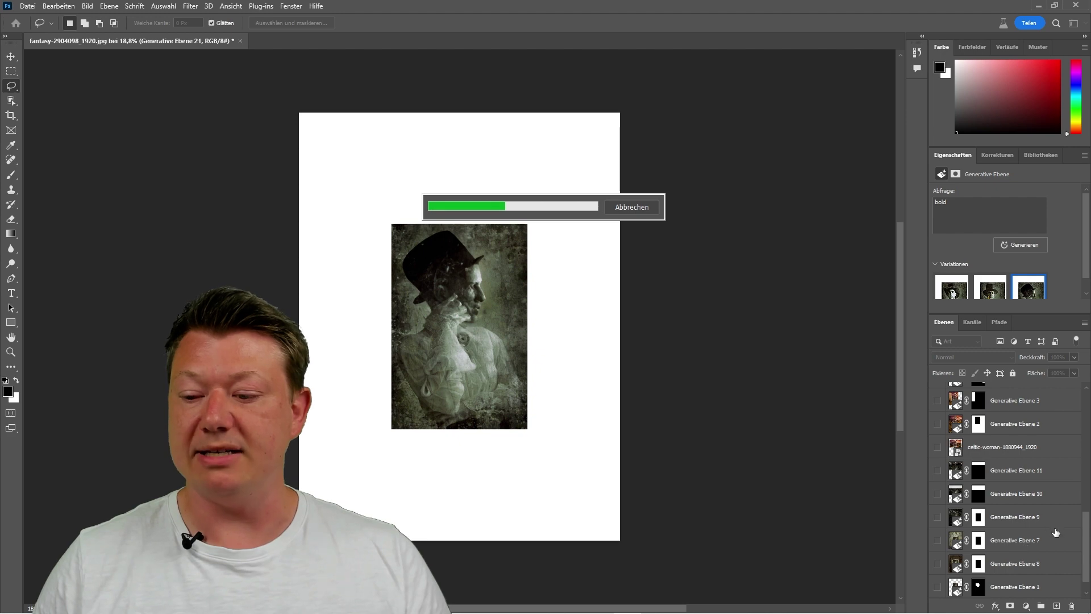
pyautogui.scroll(3, 1023, 546)
pyautogui.scroll(3, 1055, 532)
pyautogui.scroll(1, 1055, 532)
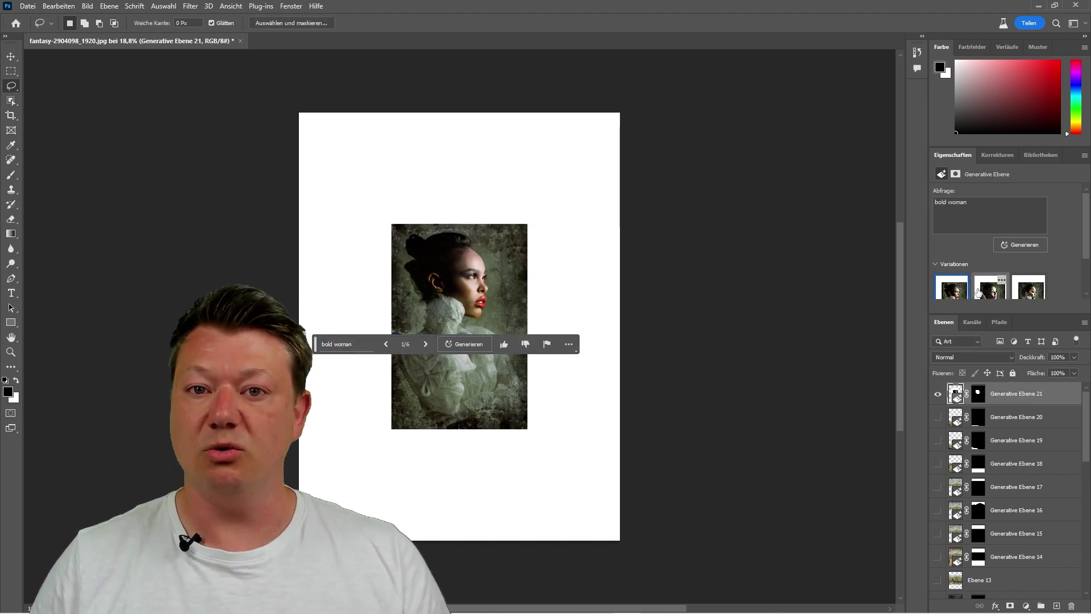
pyautogui.click(426, 344)
pyautogui.click(425, 344)
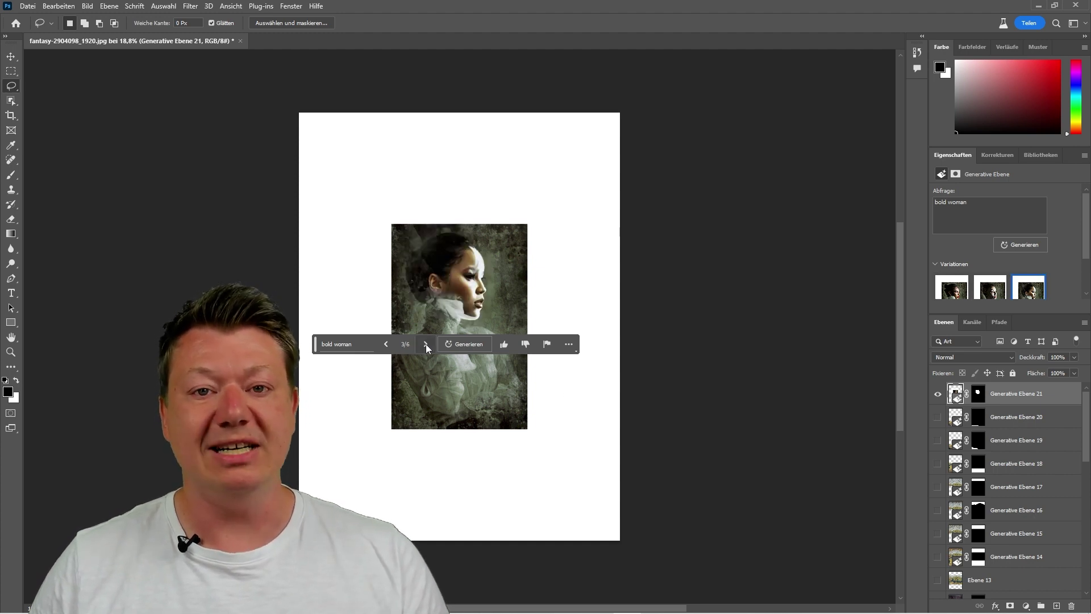
pyautogui.click(425, 344)
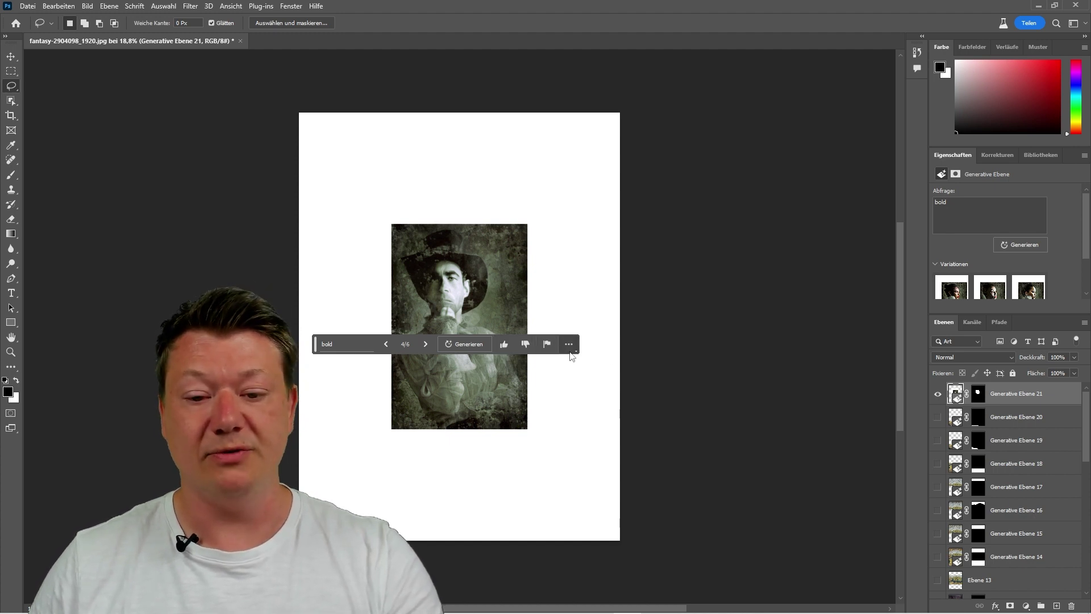
# Delete the 'bold' layer Generative Ebene 21 so the woman's original head returns
pyautogui.scroll(-2, 960, 255)
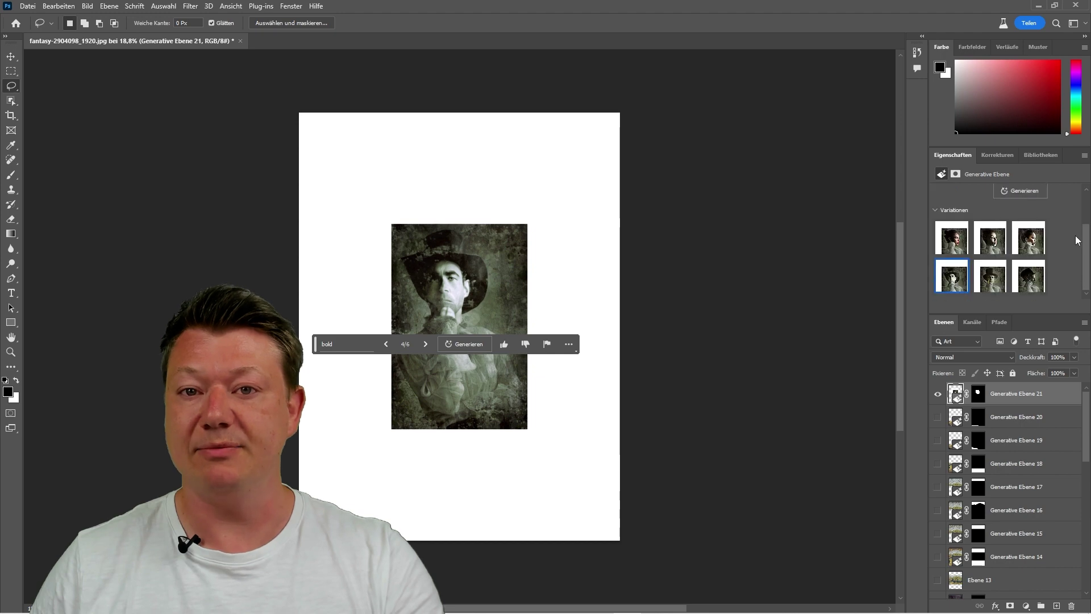
pyautogui.click(963, 226)
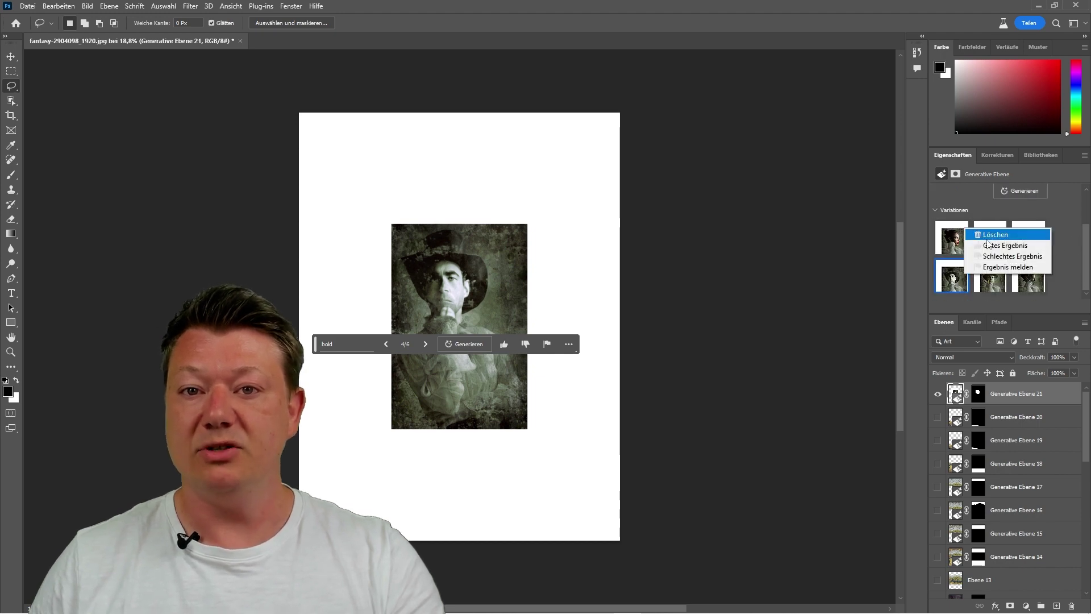
pyautogui.click(1086, 256)
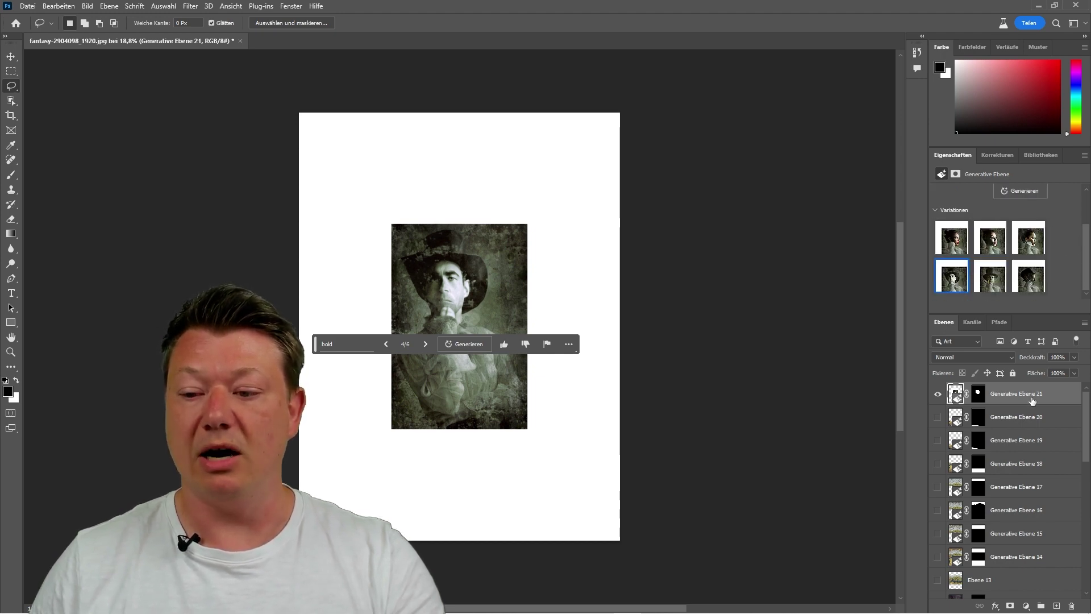
pyautogui.press('Delete')
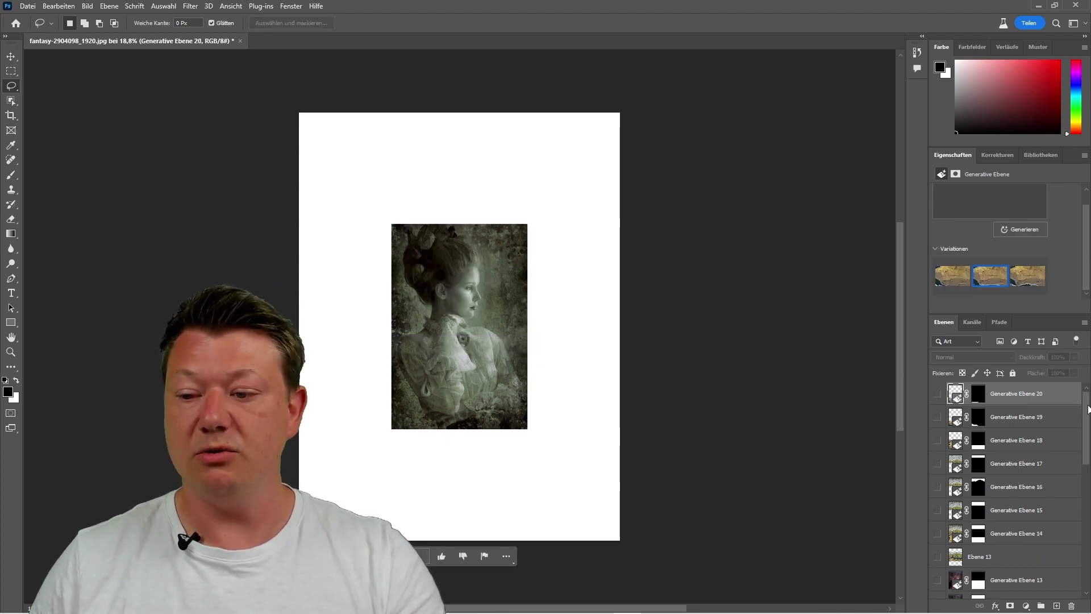
pyautogui.moveTo(1087, 408); pyautogui.dragTo(1085, 542)
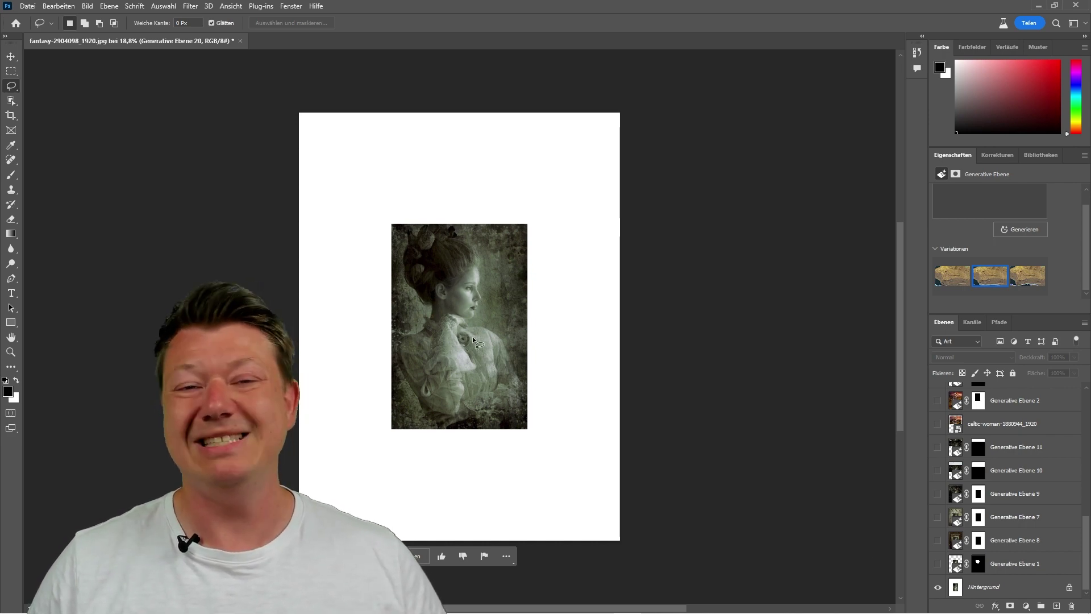
# Show and select Generative Ebene 1, settling on its 'face to viewer' variation 3/3
pyautogui.click(938, 563)
pyautogui.click(1014, 563)
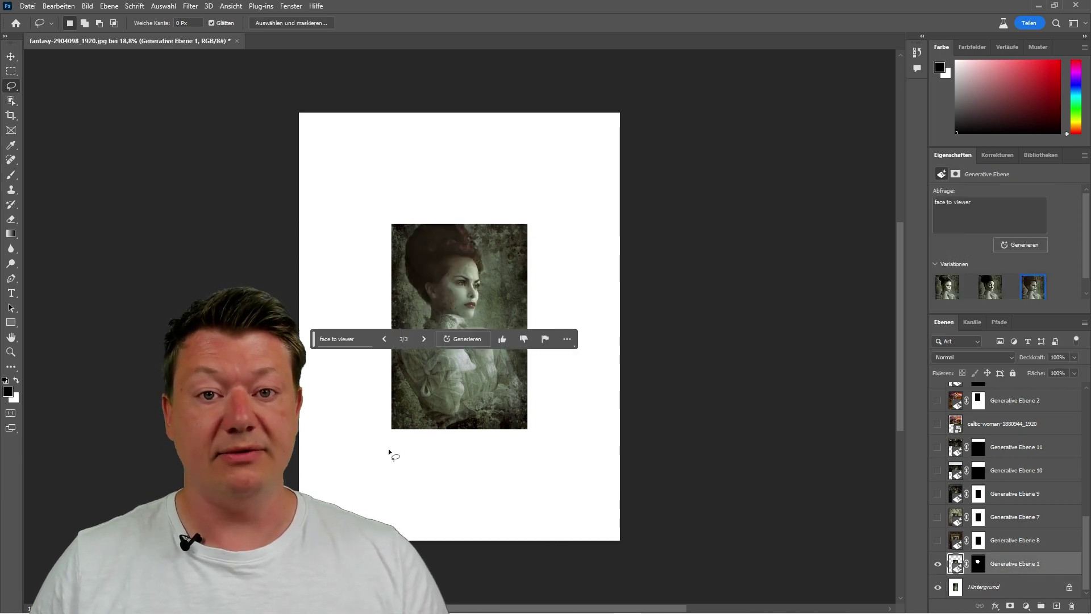
pyautogui.click(385, 339)
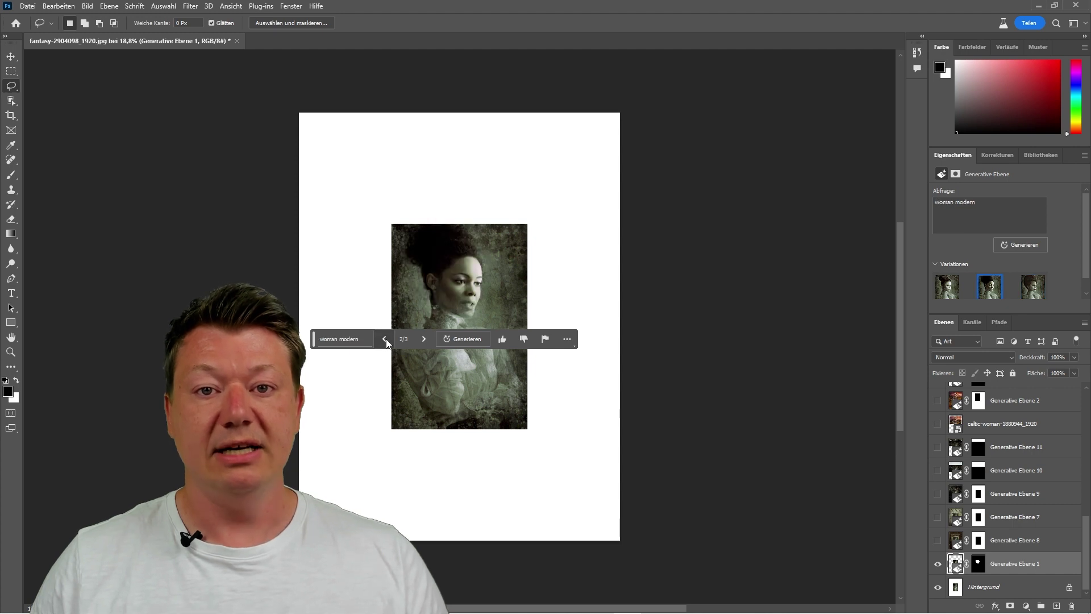
pyautogui.click(384, 339)
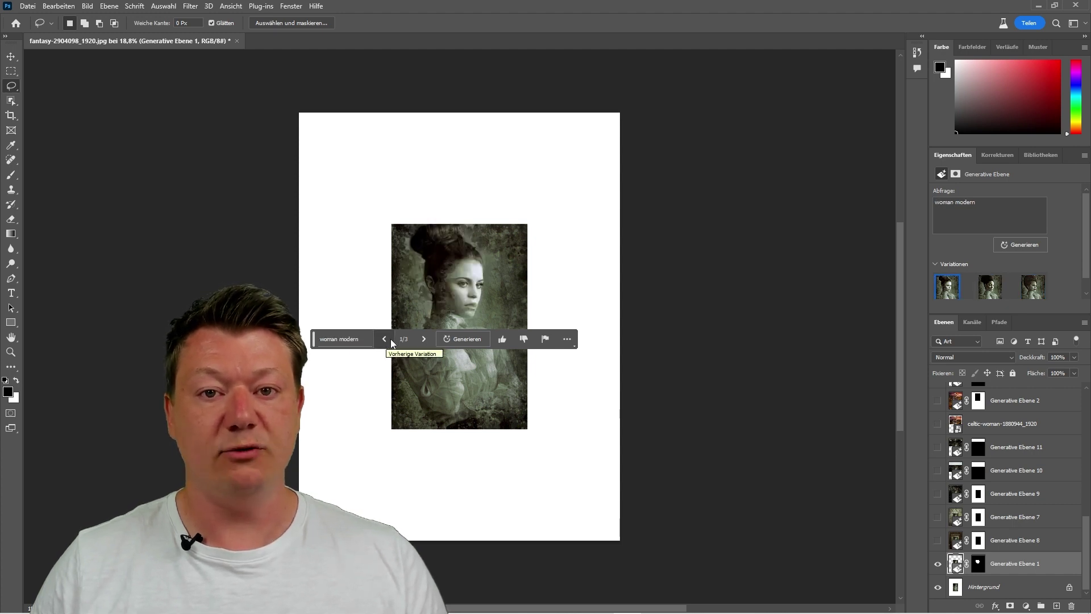
pyautogui.click(424, 339)
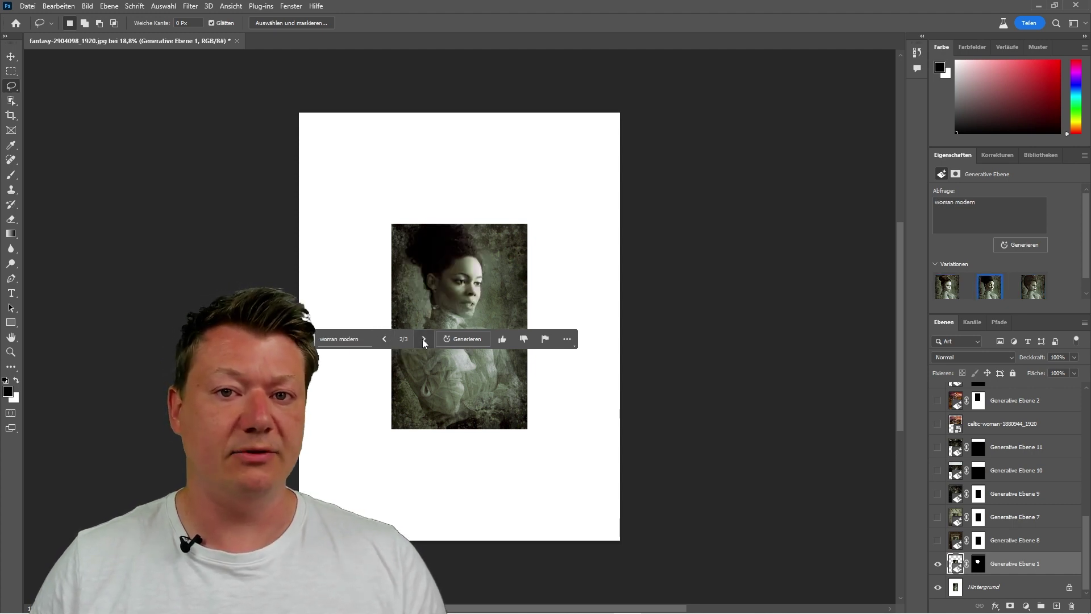
pyautogui.click(422, 339)
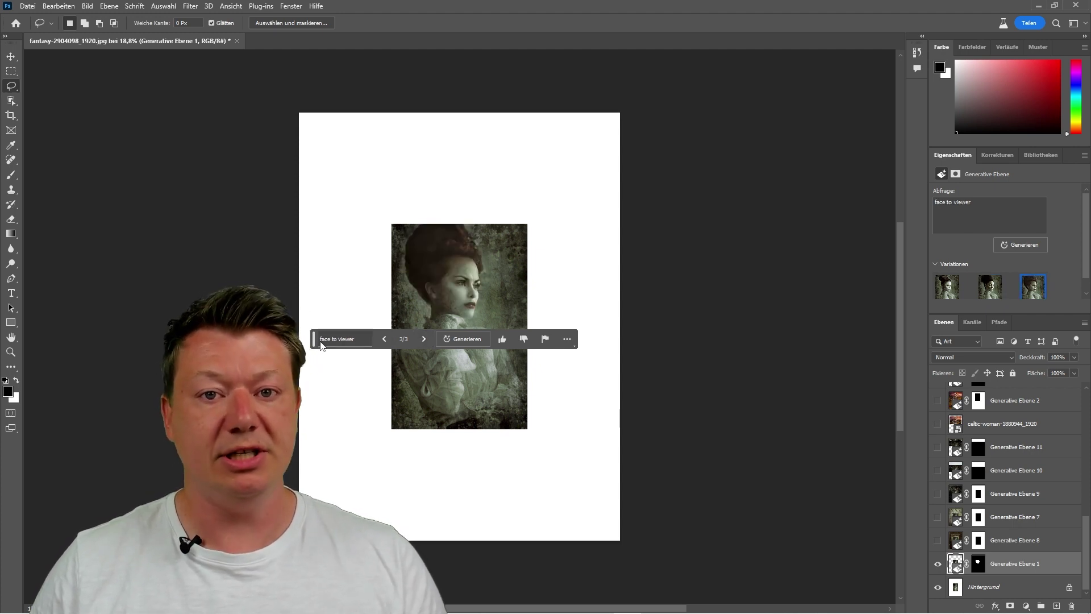
pyautogui.moveTo(312, 346); pyautogui.dragTo(282, 481)
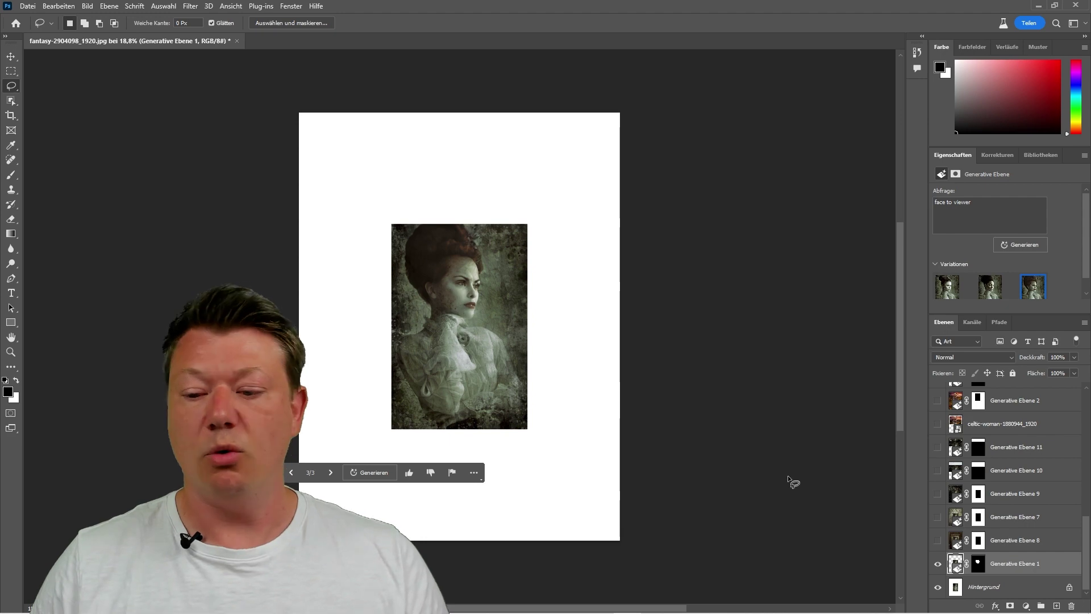
# Reveal background layers Generative Ebene 8 and 7, returning the 'oil painting in horror house' layer to 1/3
pyautogui.click(938, 541)
pyautogui.click(1014, 540)
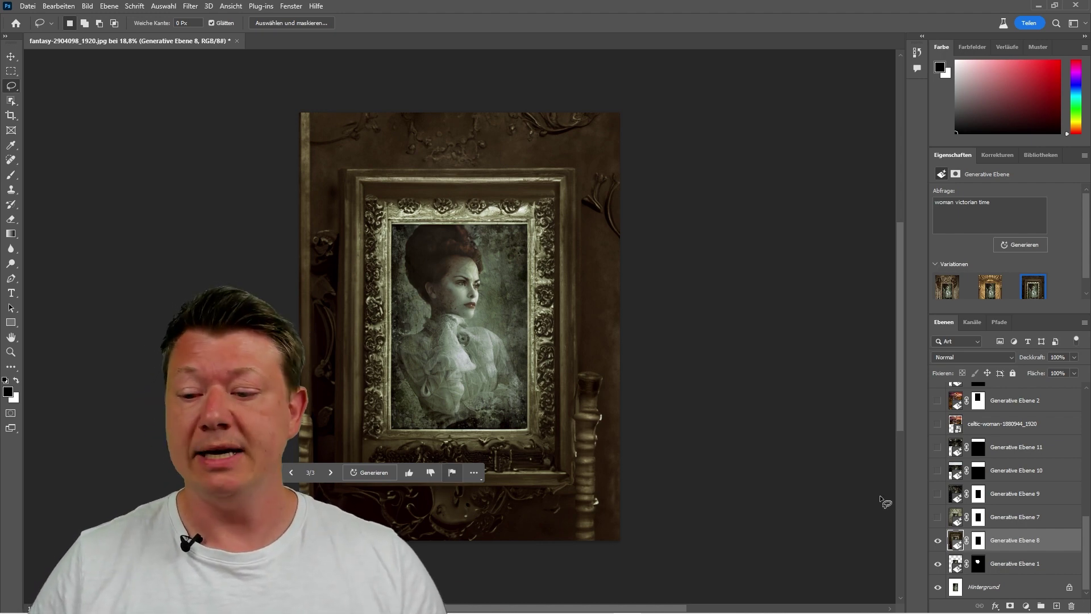
pyautogui.click(937, 517)
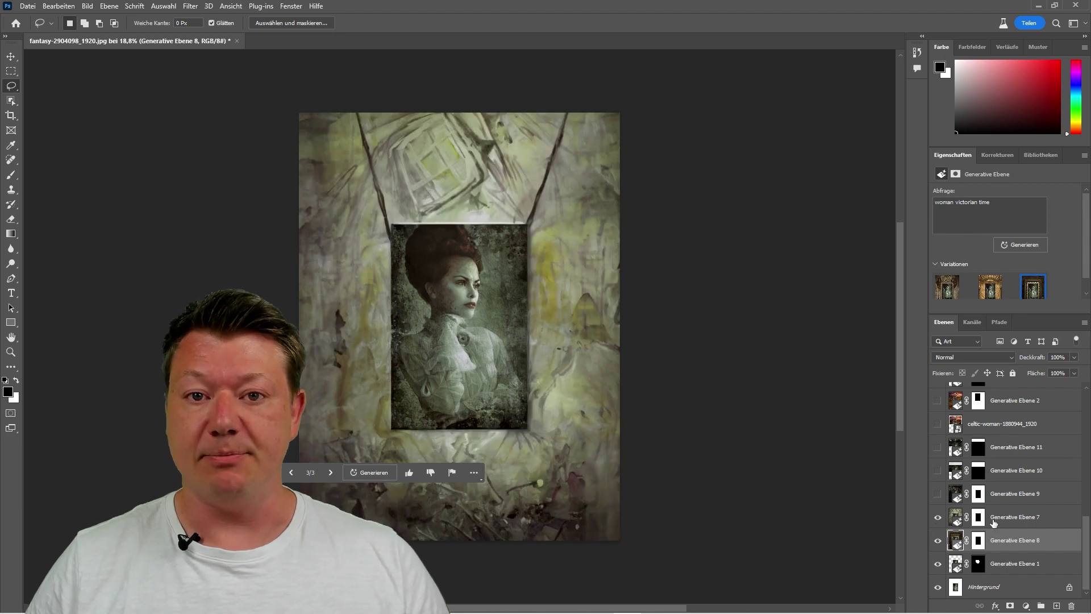
pyautogui.click(1017, 522)
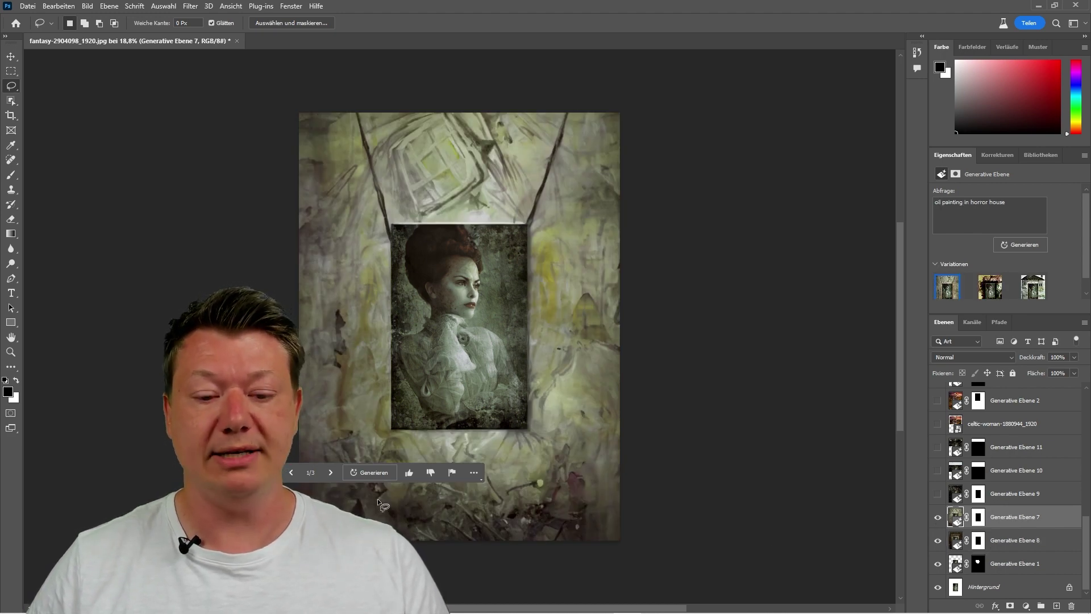
pyautogui.click(330, 473)
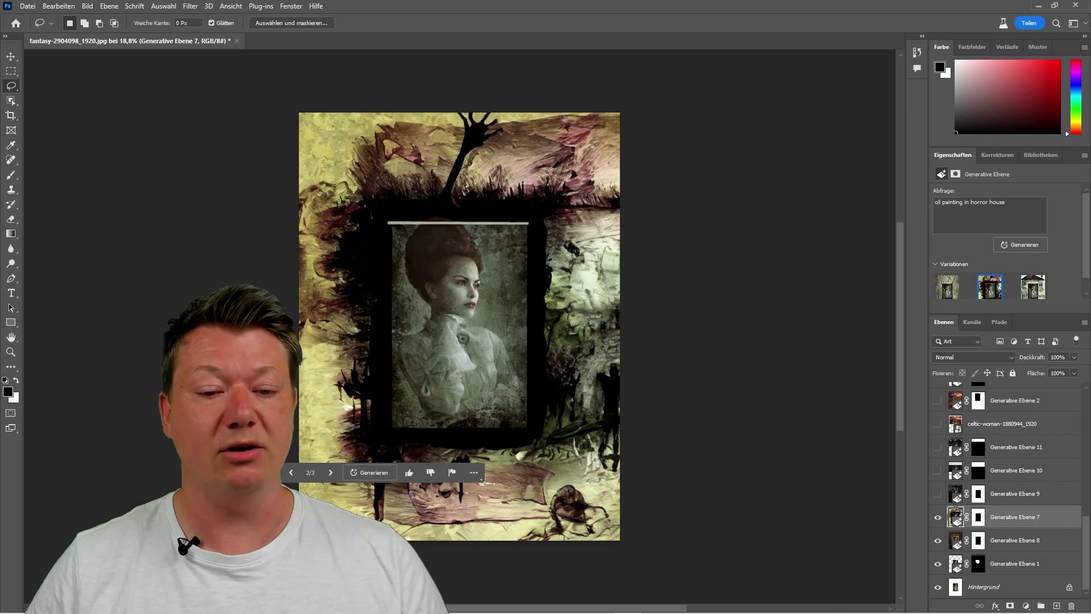
pyautogui.click(331, 473)
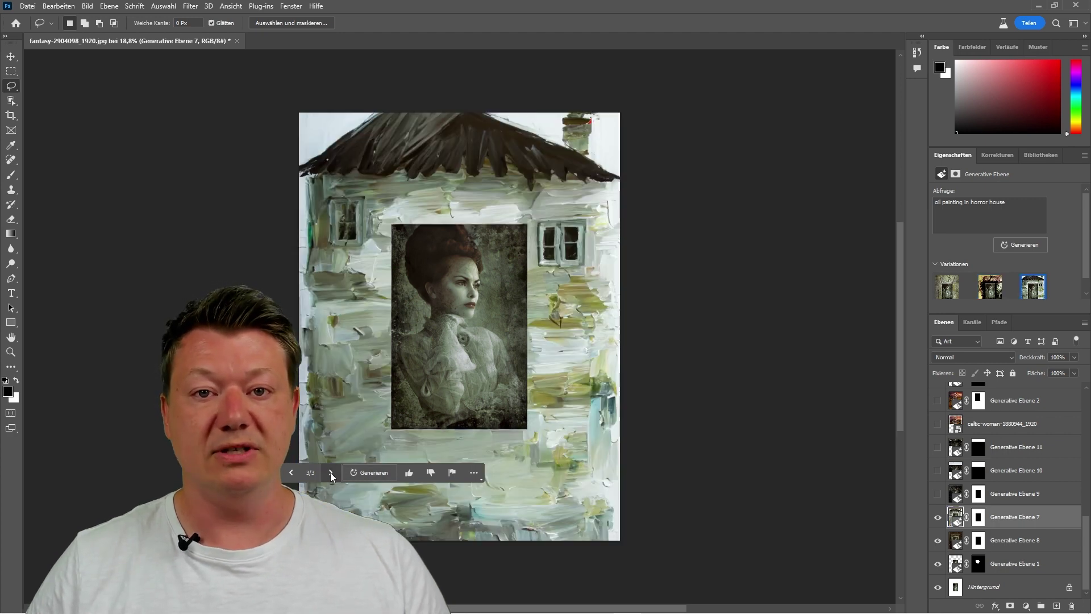
pyautogui.click(331, 474)
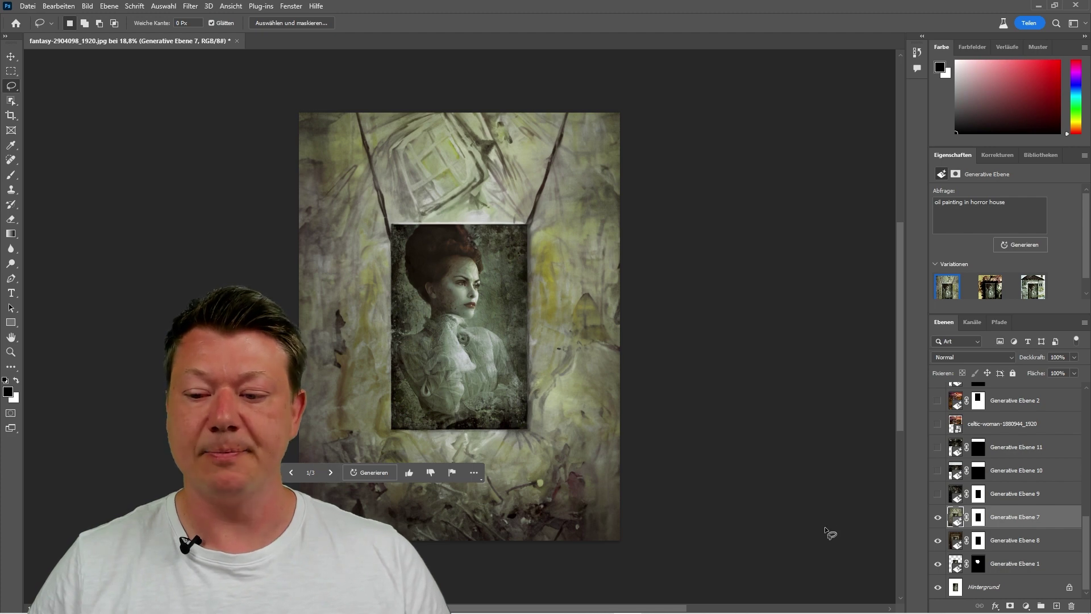
# Show and select the 'horror' layer Generative Ebene 9 and expand its prompt
pyautogui.click(938, 494)
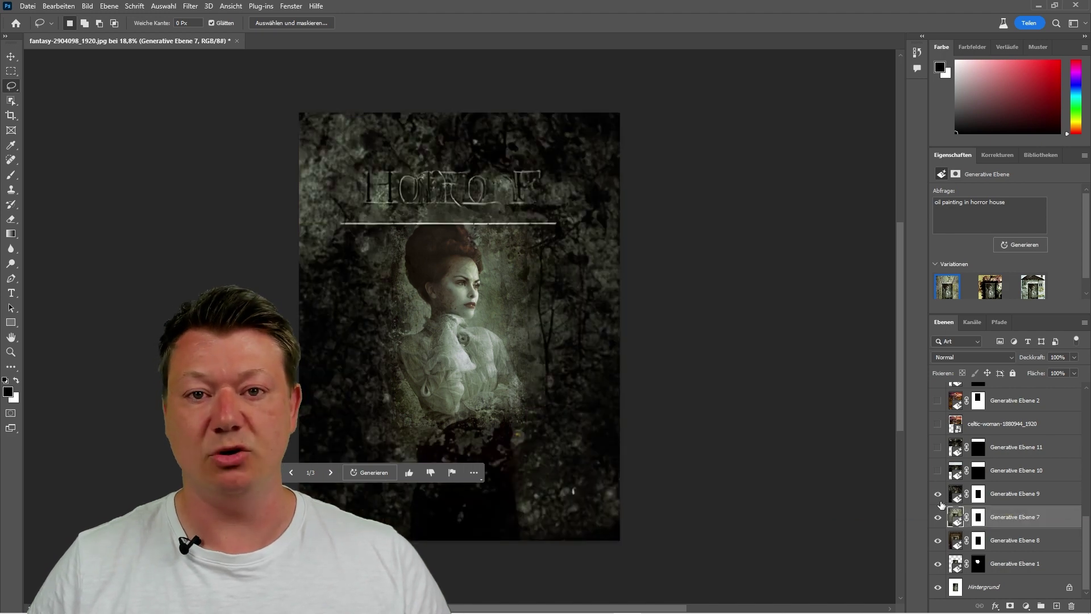
pyautogui.click(1011, 500)
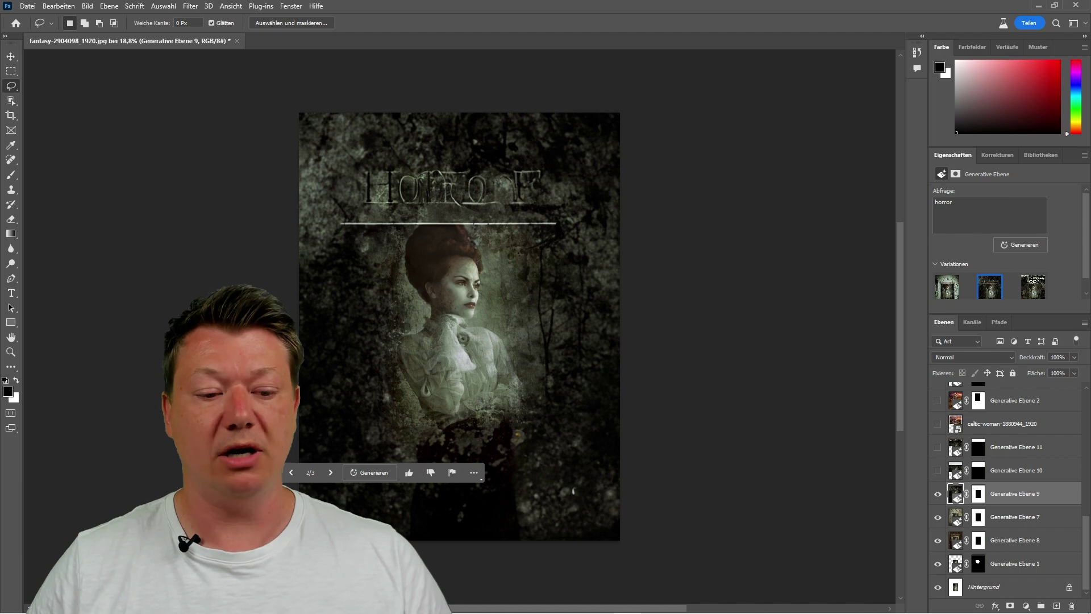
pyautogui.click(369, 472)
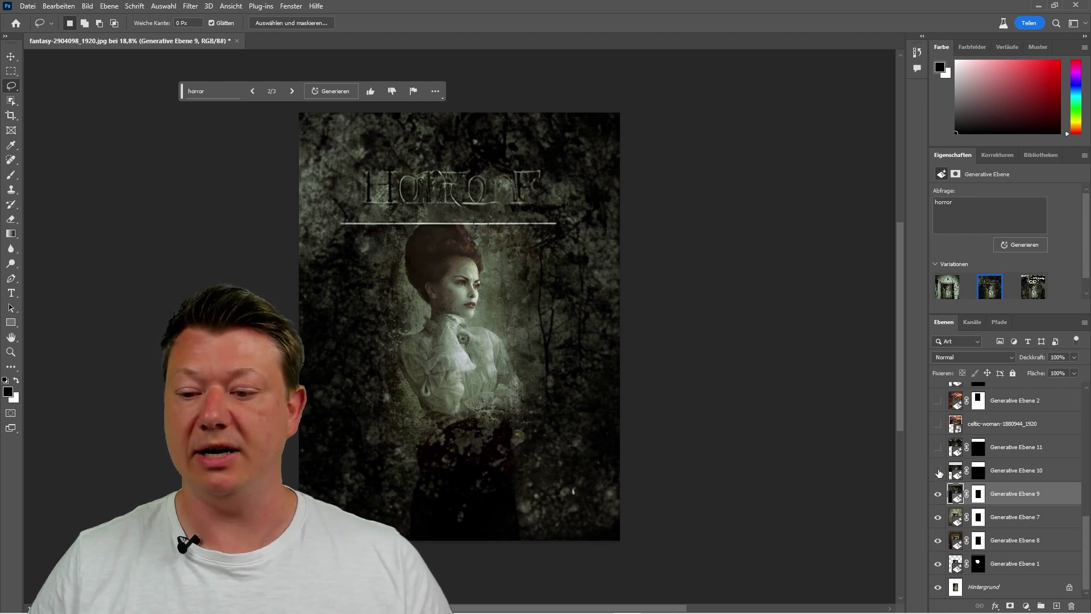
# Show the wall layer Generative Ebene 10, settling on its torn plaster variation
pyautogui.click(1002, 474)
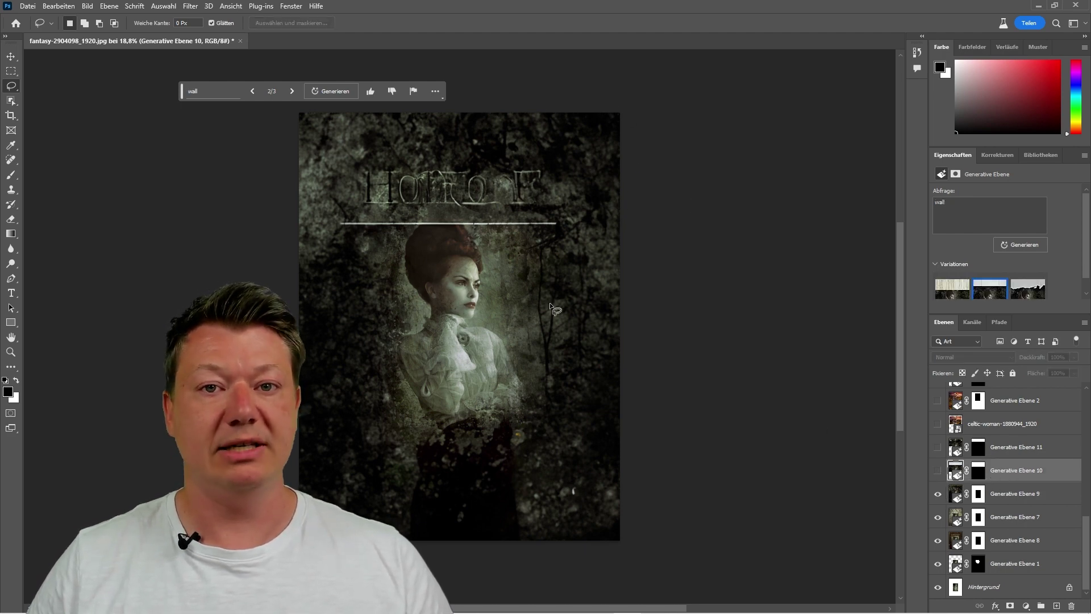
pyautogui.click(938, 471)
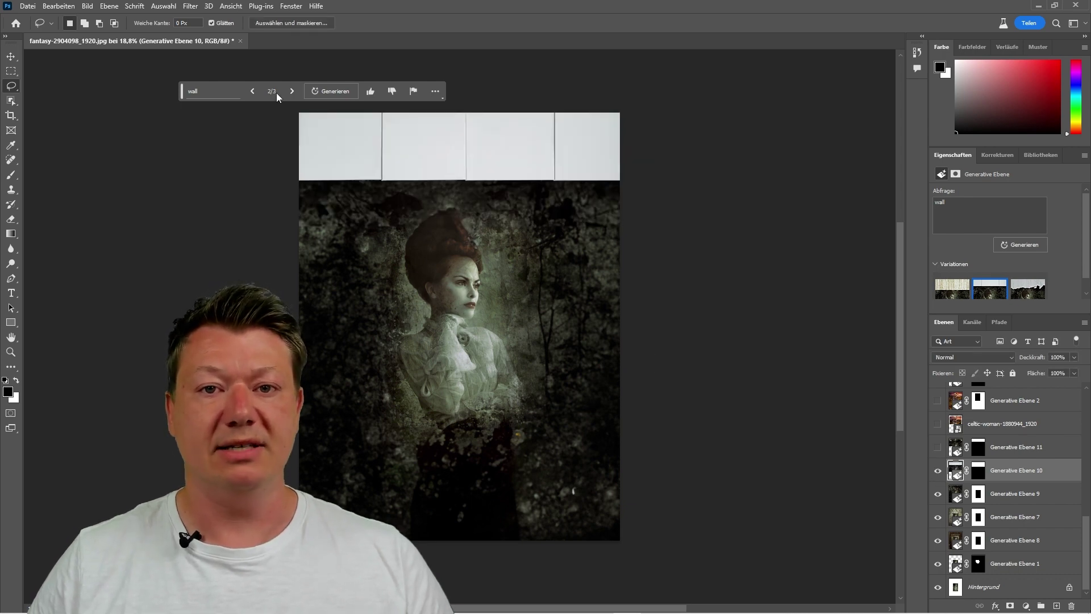
pyautogui.click(290, 94)
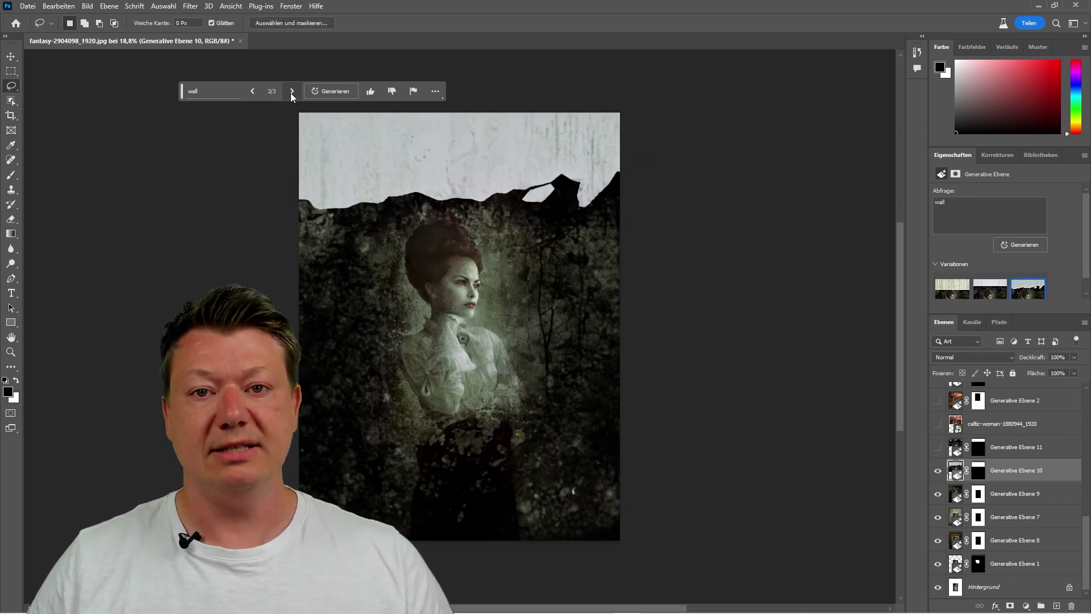
pyautogui.click(291, 93)
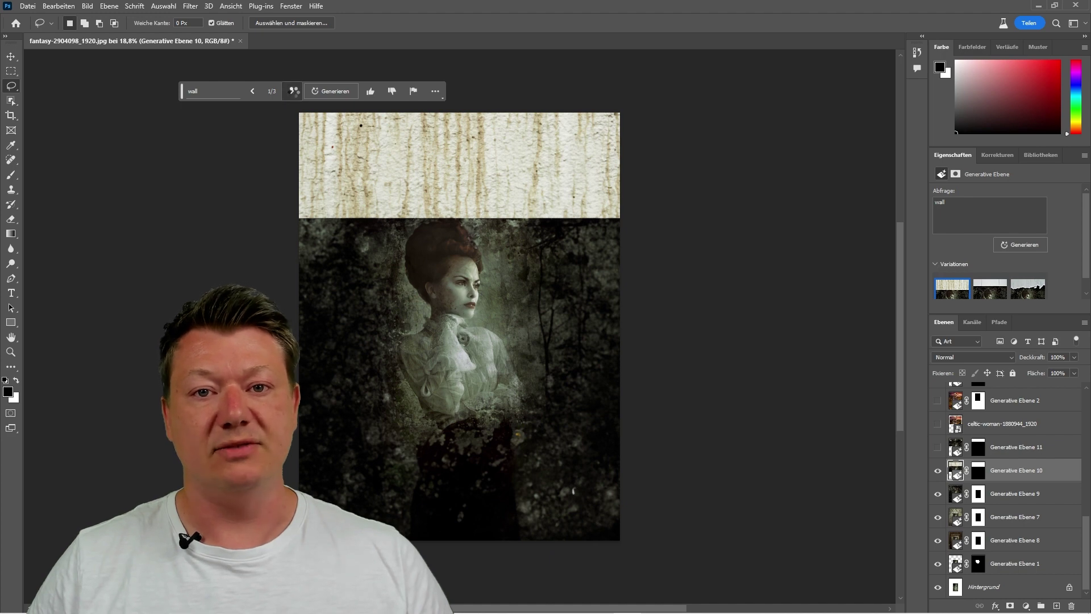
pyautogui.click(292, 91)
pyautogui.click(292, 91)
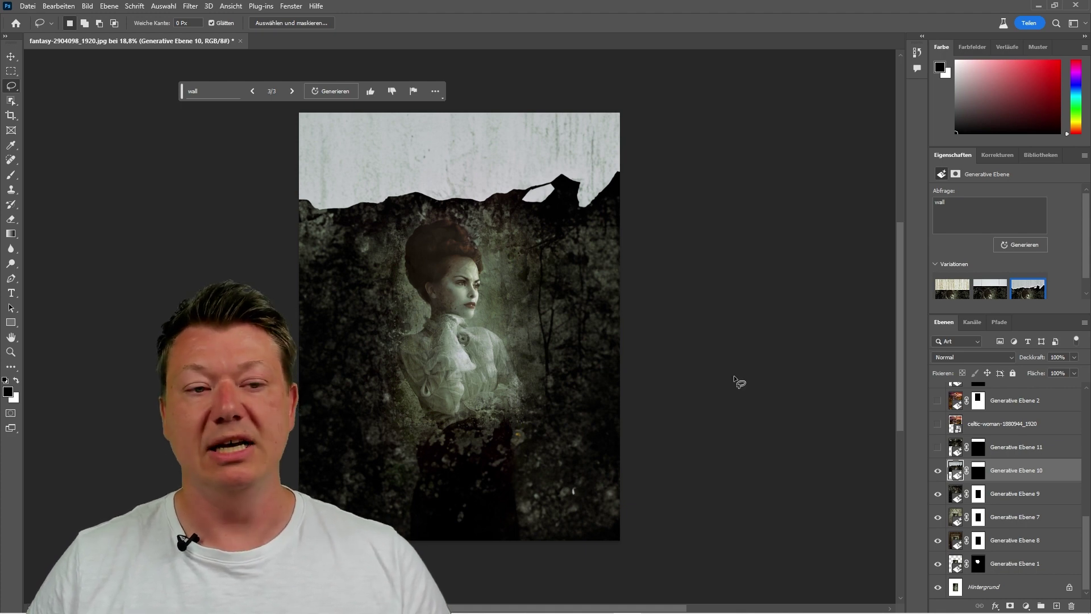
# Show the shadow monster layer, set the wall to variation two, and keep the horned monster
pyautogui.click(1006, 452)
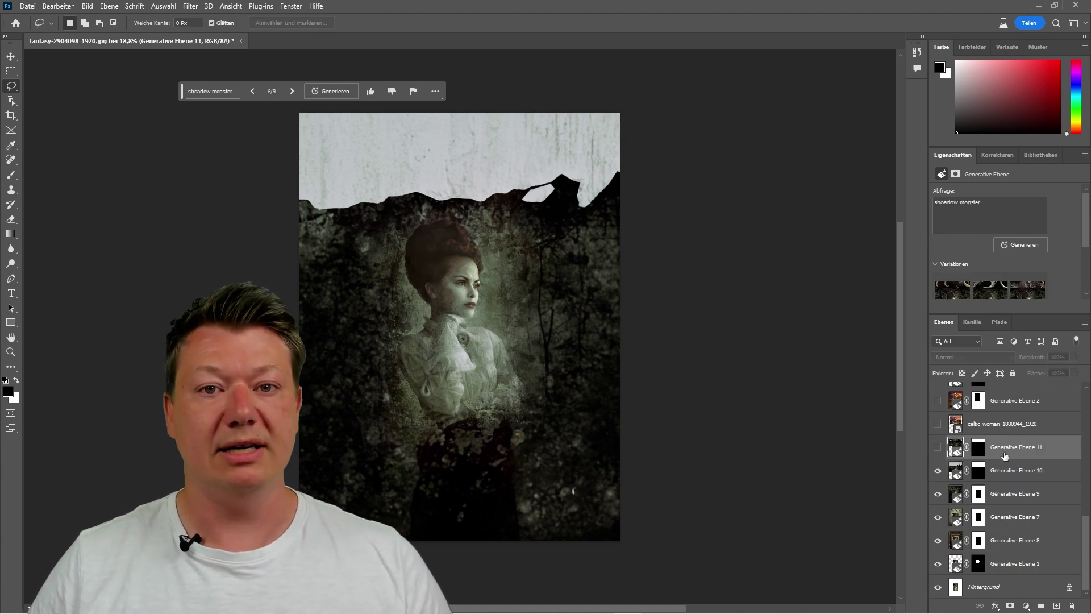
pyautogui.click(938, 448)
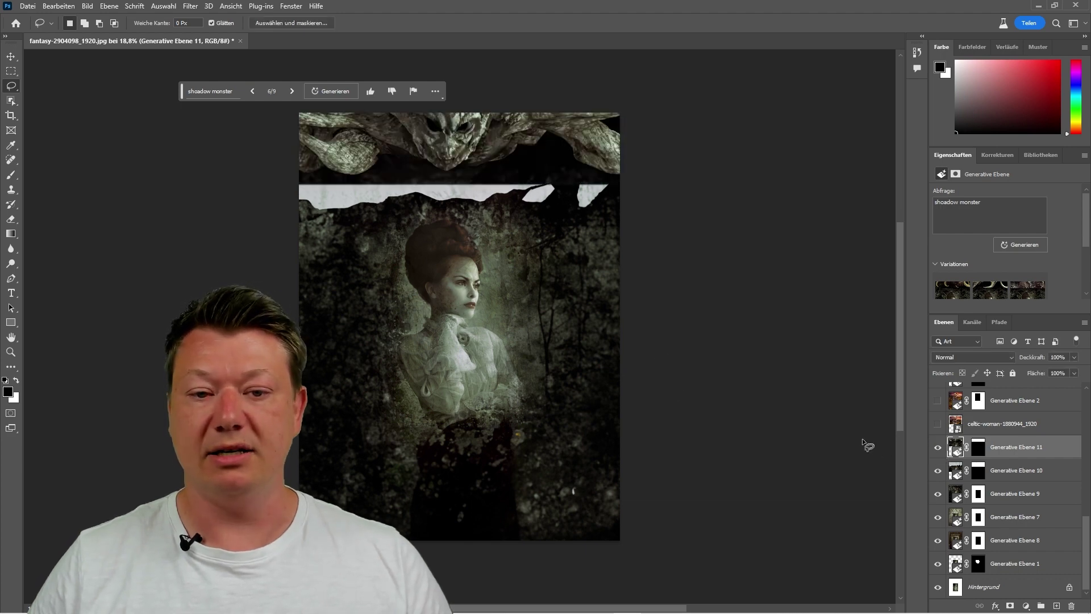
pyautogui.click(1037, 474)
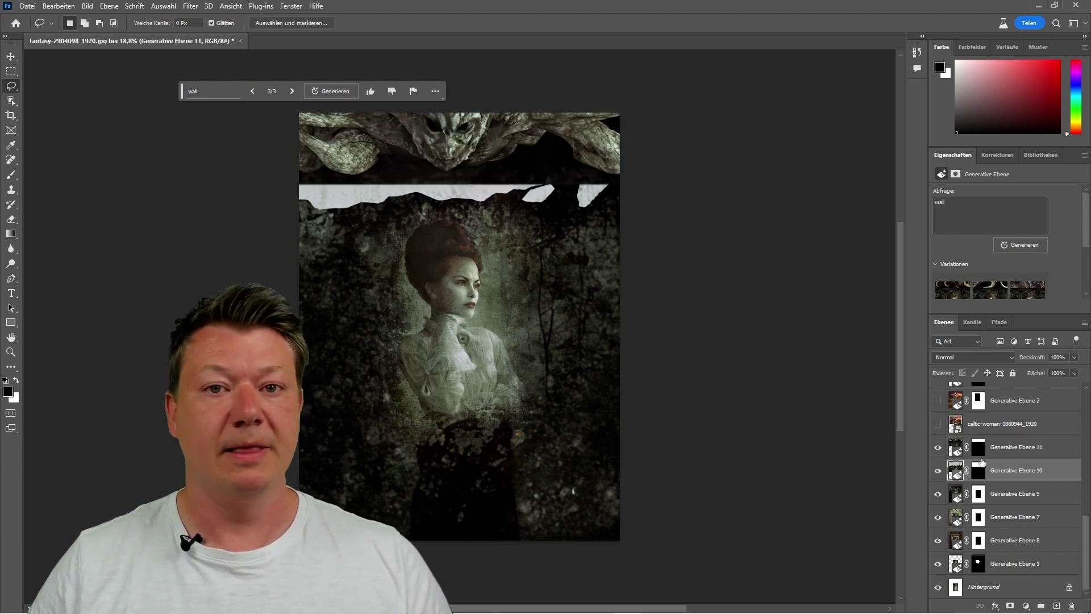
pyautogui.click(254, 92)
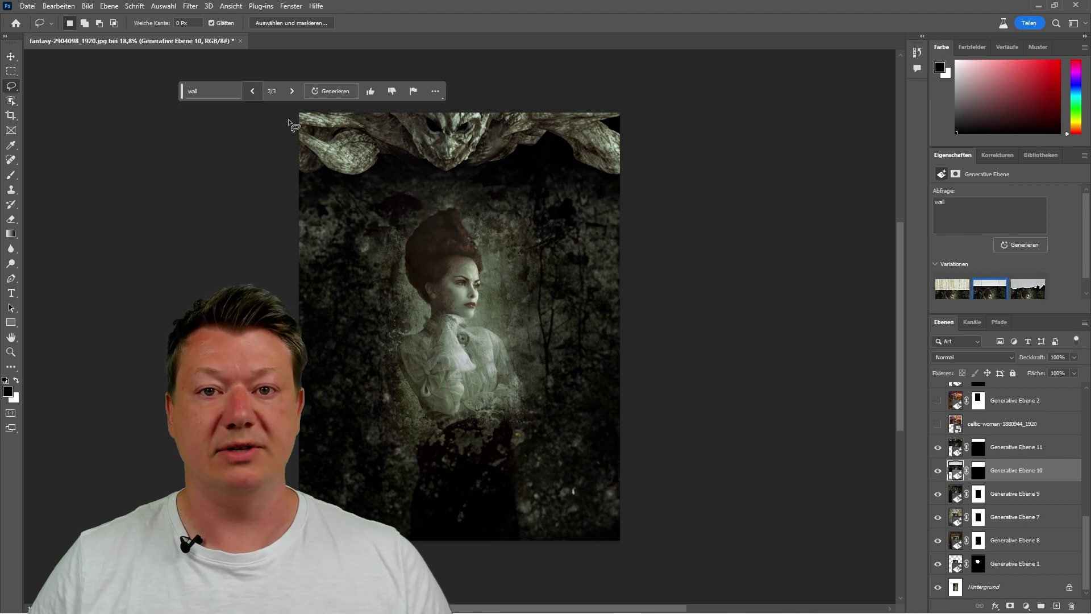
pyautogui.click(1011, 449)
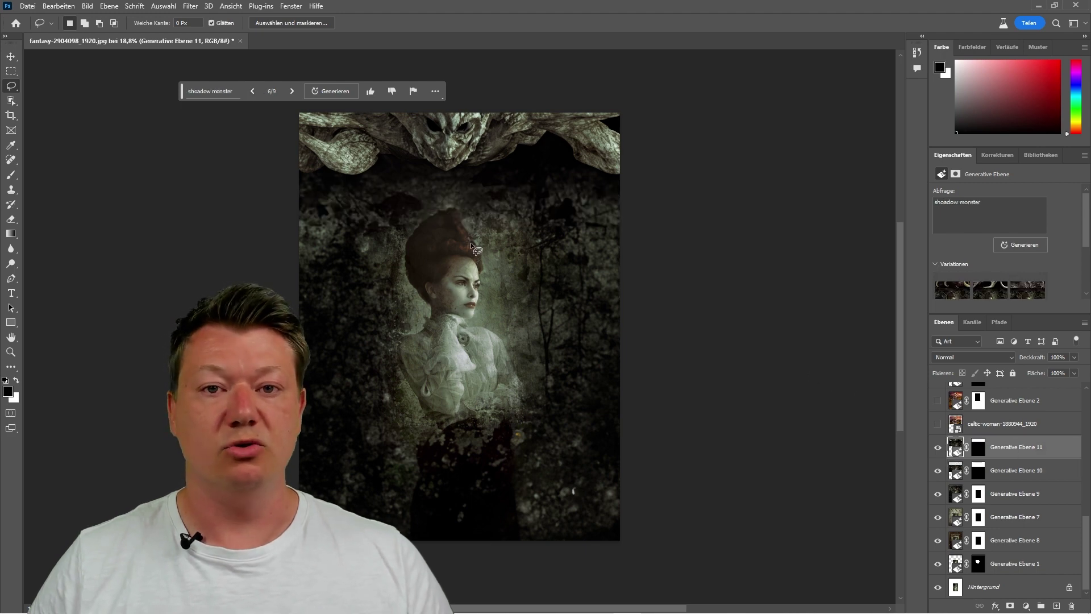
pyautogui.click(253, 93)
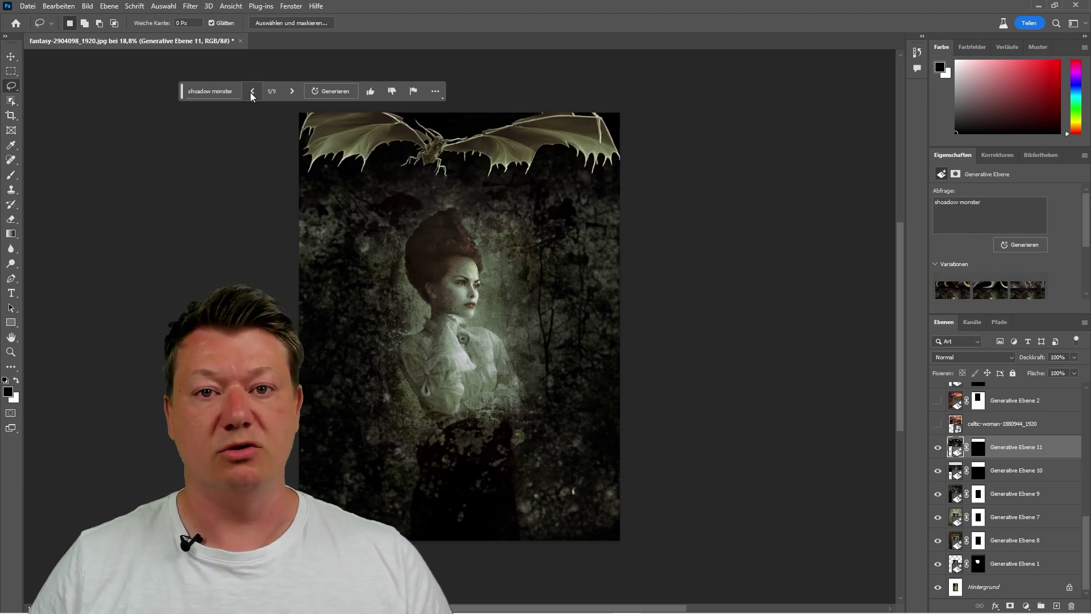
pyautogui.click(250, 94)
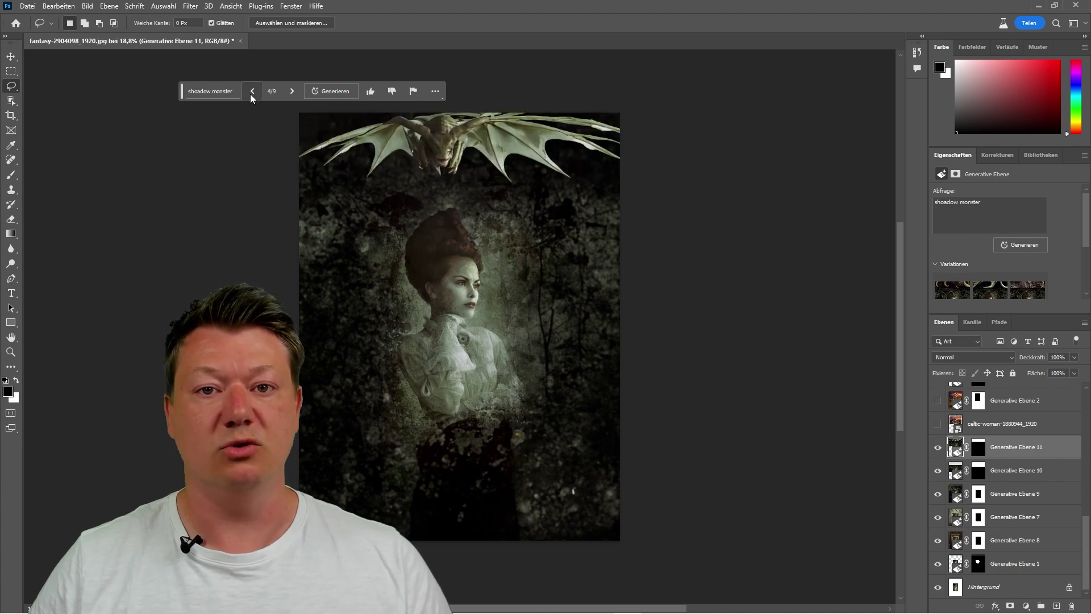
pyautogui.click(292, 92)
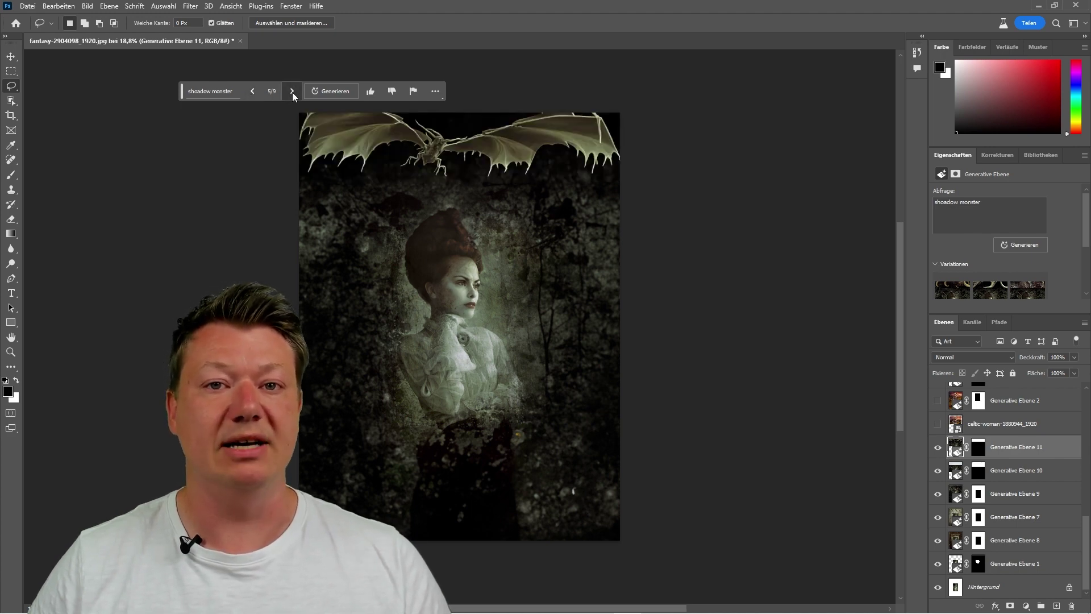
pyautogui.click(292, 92)
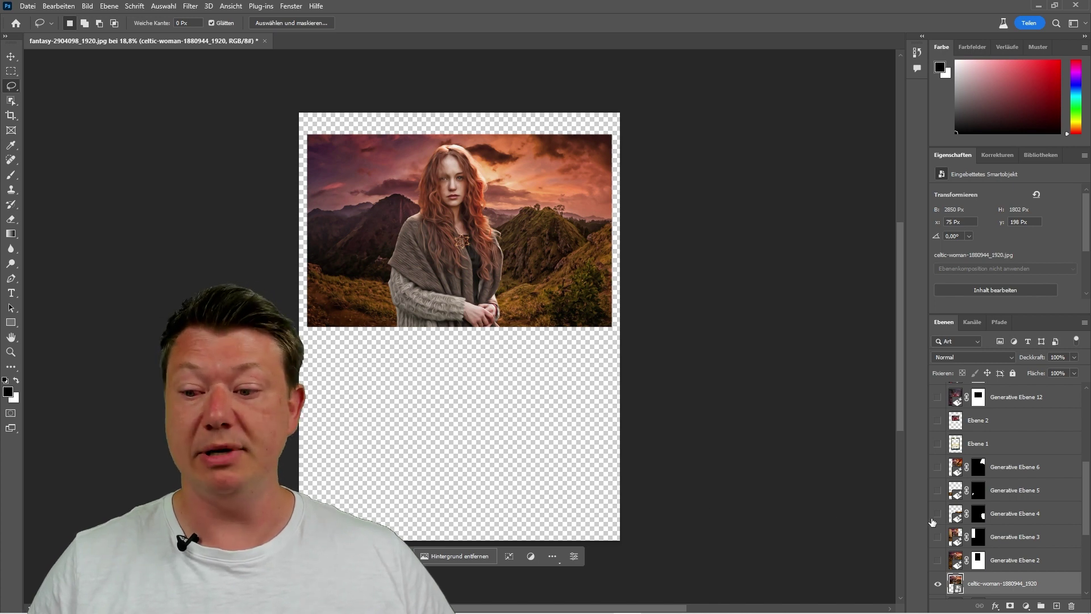
# Select mountain layer Generative Ebene 2 and select everything outside the original photo rectangle
pyautogui.click(1020, 564)
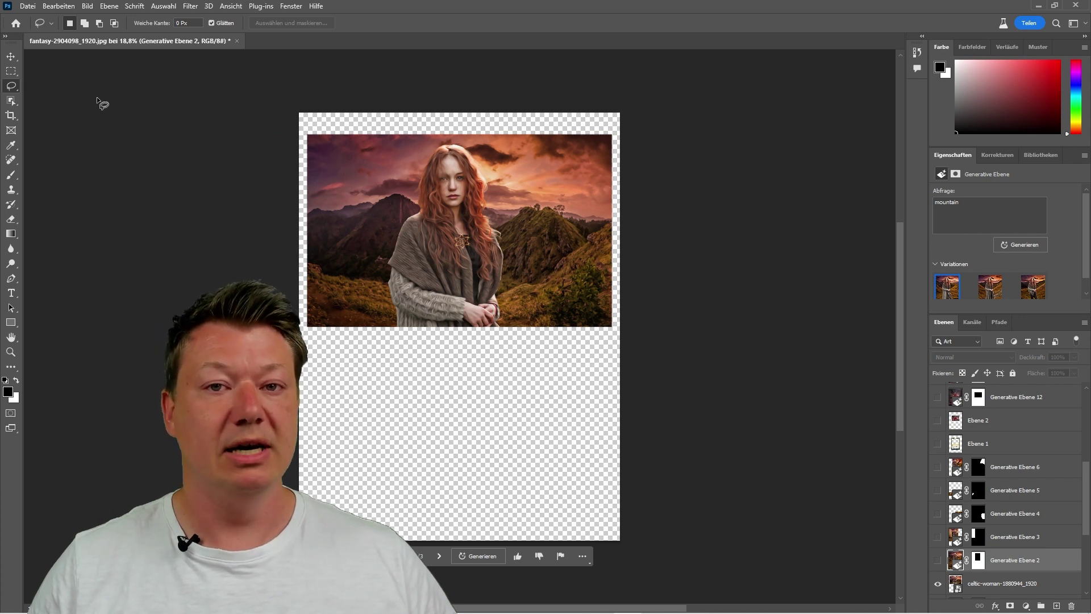
pyautogui.click(10, 71)
pyautogui.moveTo(307, 136); pyautogui.dragTo(611, 326)
pyautogui.click(164, 7)
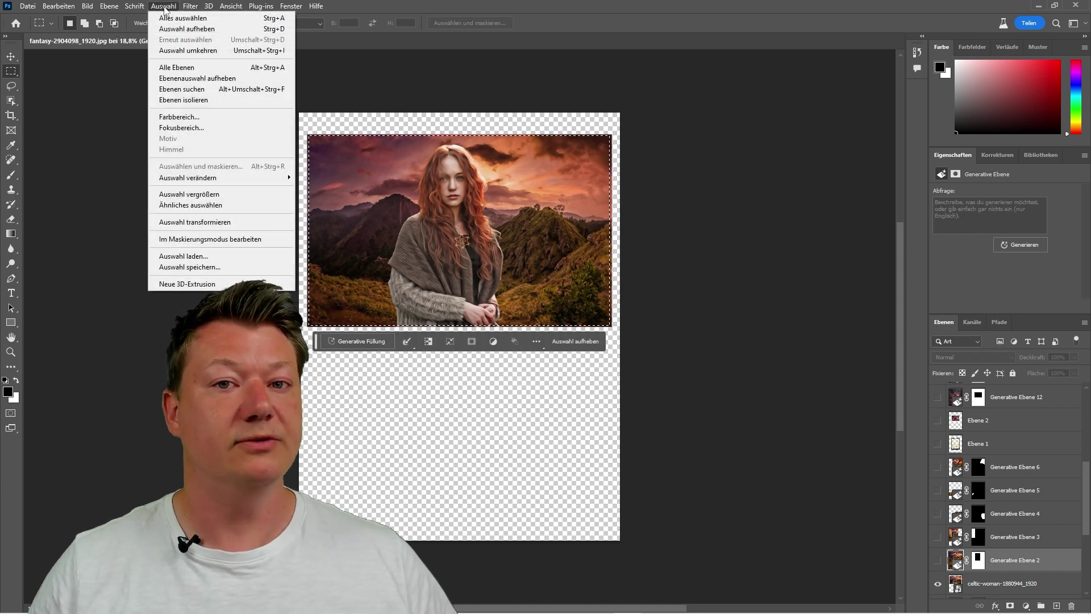
pyautogui.click(206, 52)
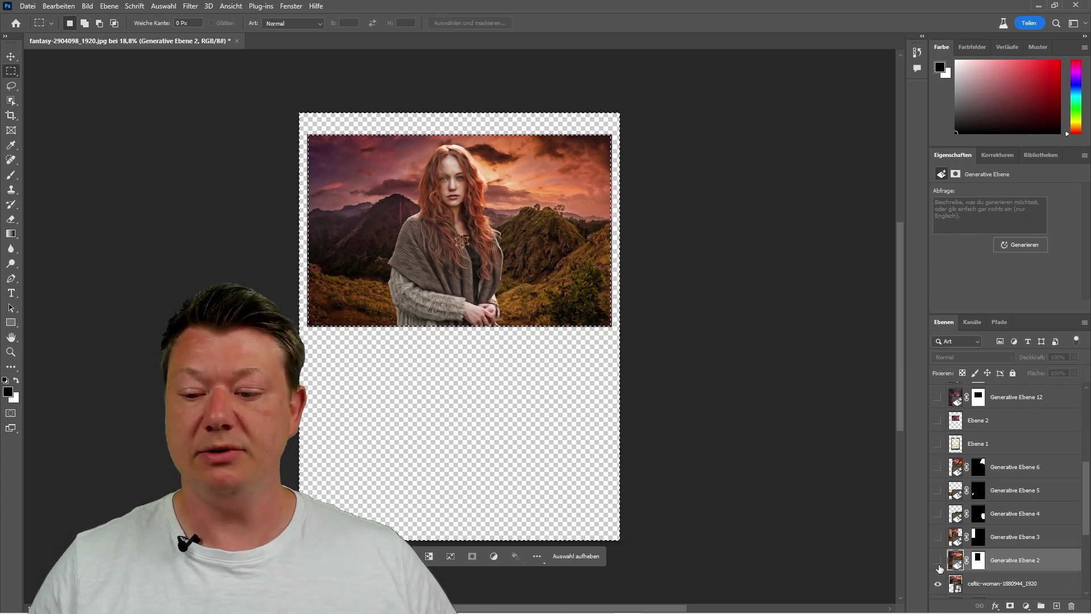
# Show the mountain layer, deselect, and toggle its visibility to compare with the original photo
pyautogui.click(937, 560)
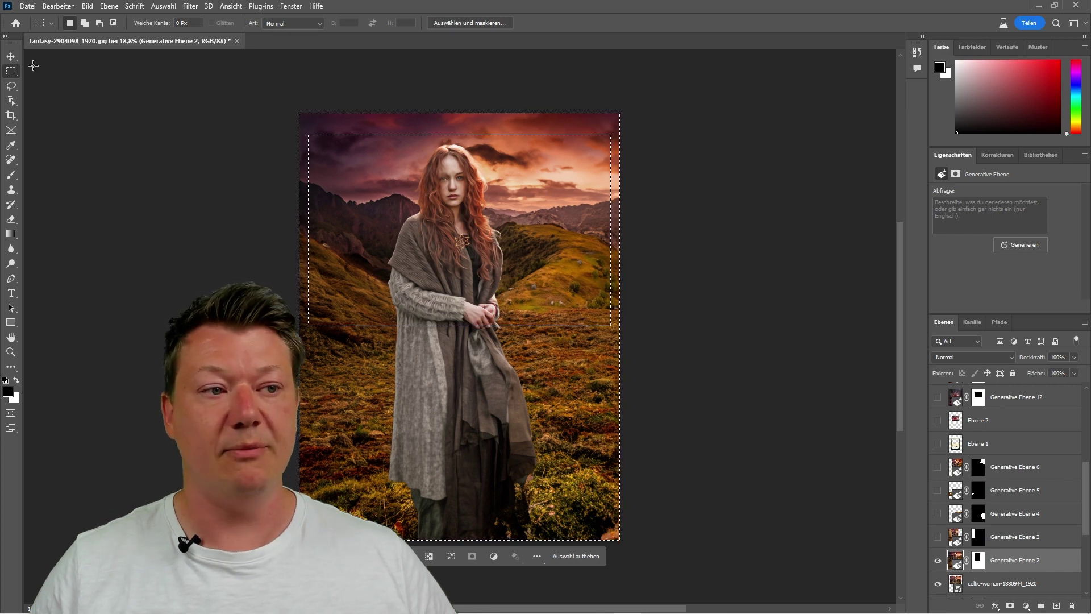
pyautogui.press('v')
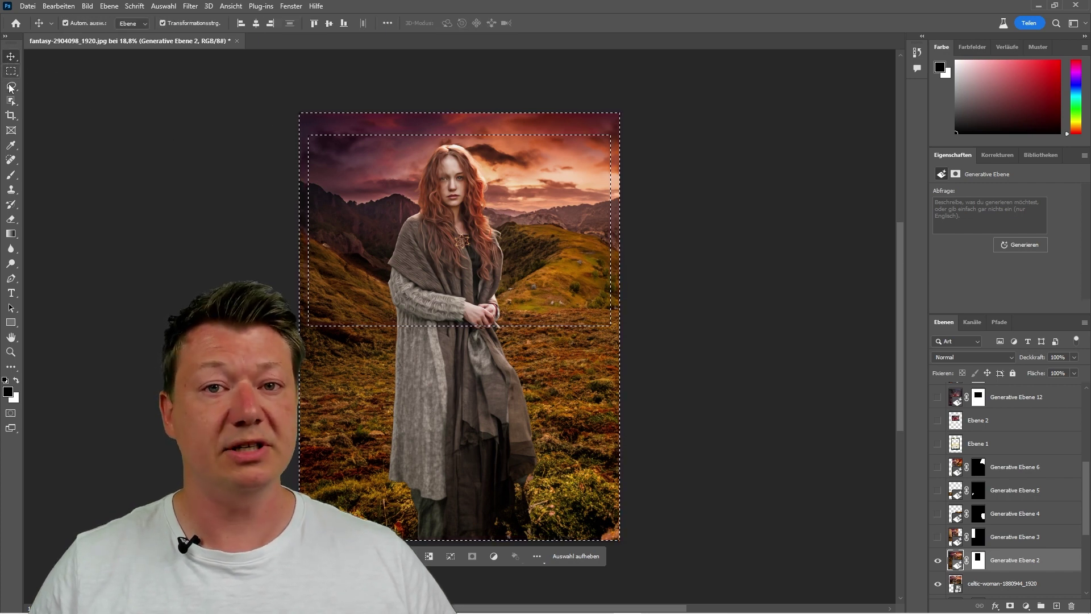
pyautogui.press('l')
pyautogui.hotkey('ctrl', 'd')
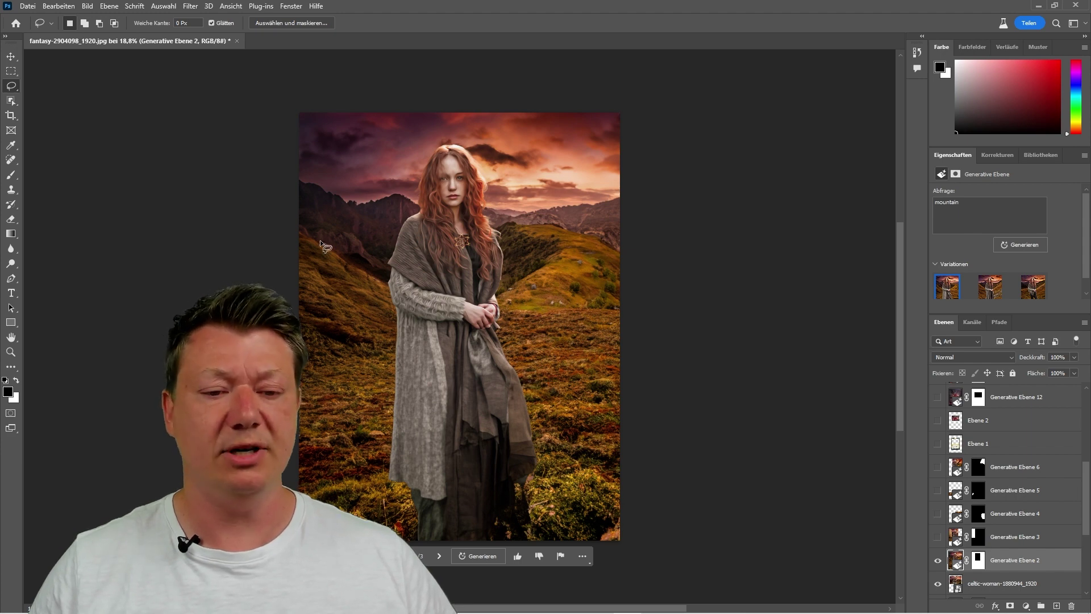
pyautogui.click(938, 561)
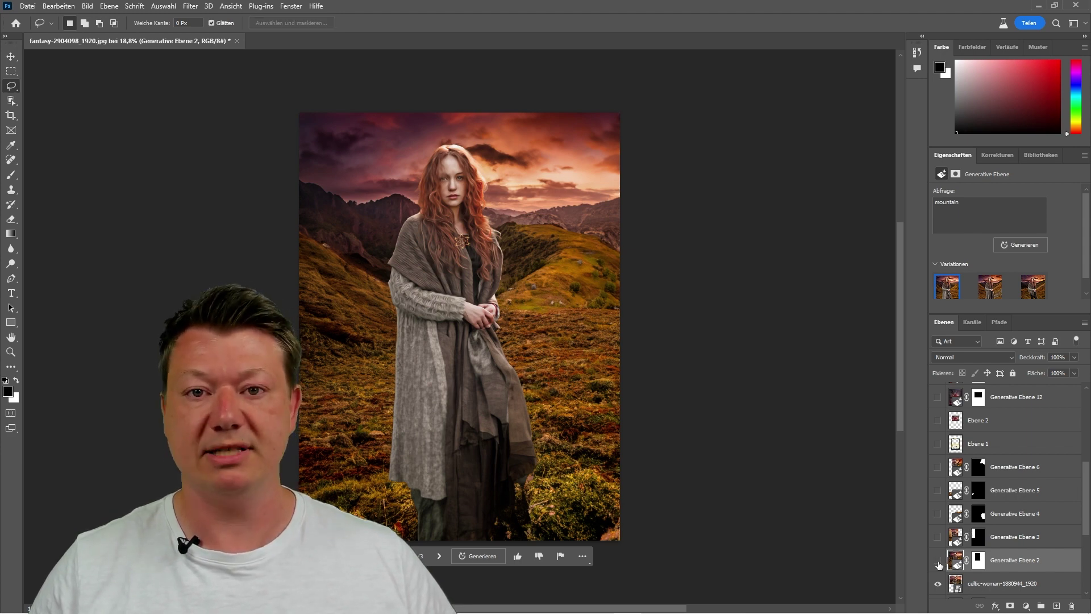
pyautogui.click(938, 561)
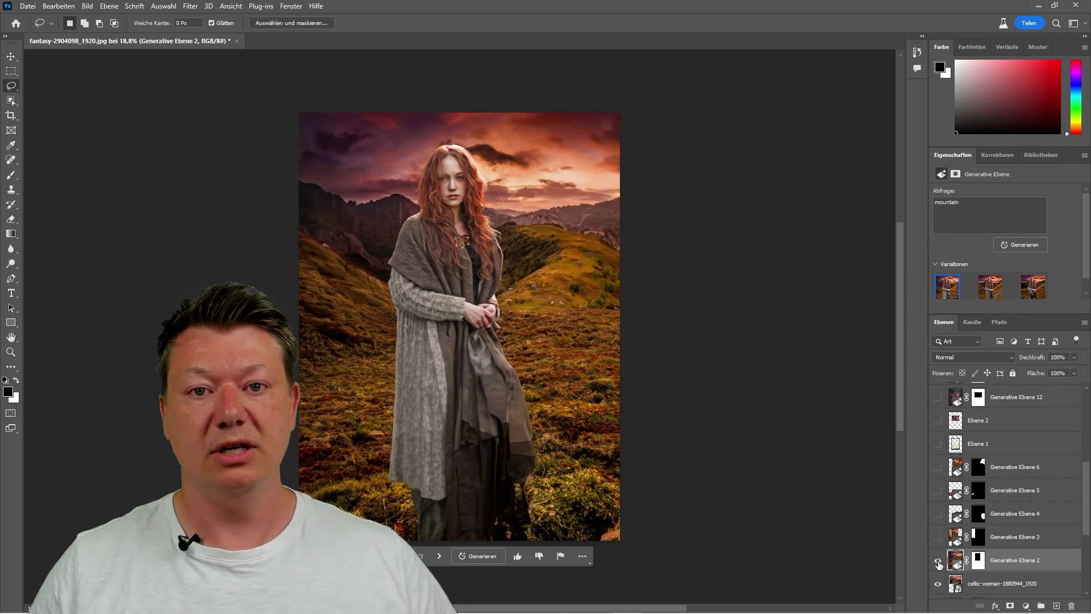
pyautogui.click(938, 561)
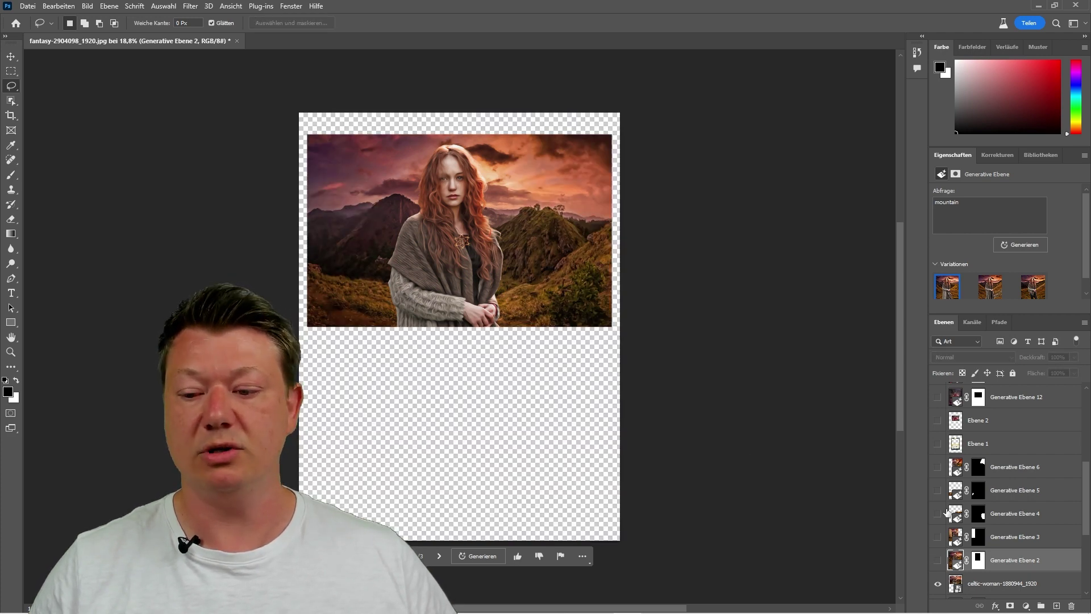
pyautogui.click(937, 561)
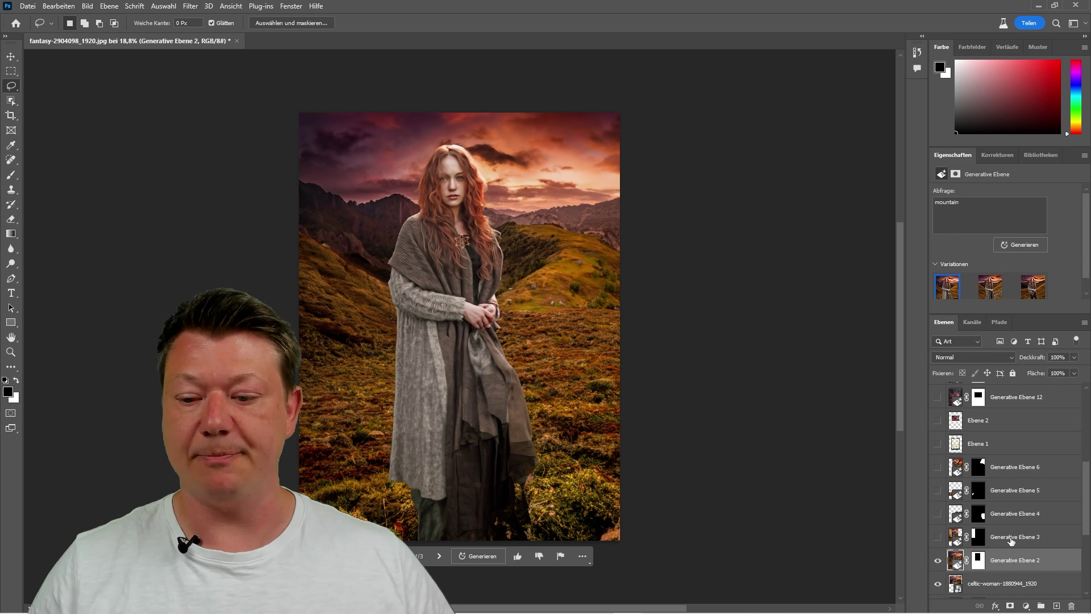
# Show the fort and 'fairys and mushrooms' layers, choosing mushroom variation 3/3
pyautogui.click(1014, 536)
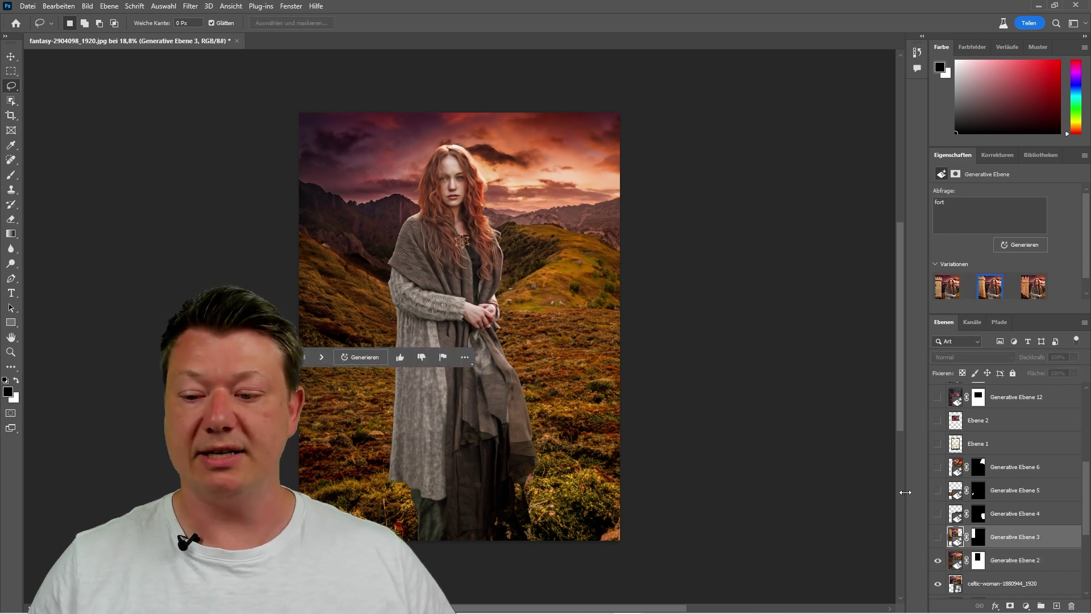
pyautogui.click(938, 538)
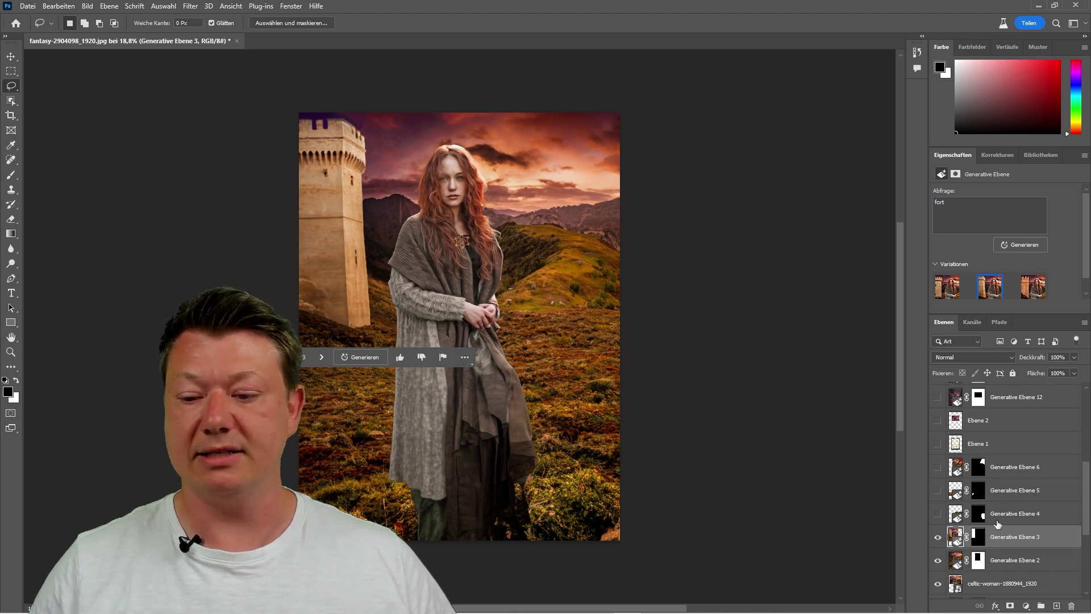
pyautogui.click(1022, 514)
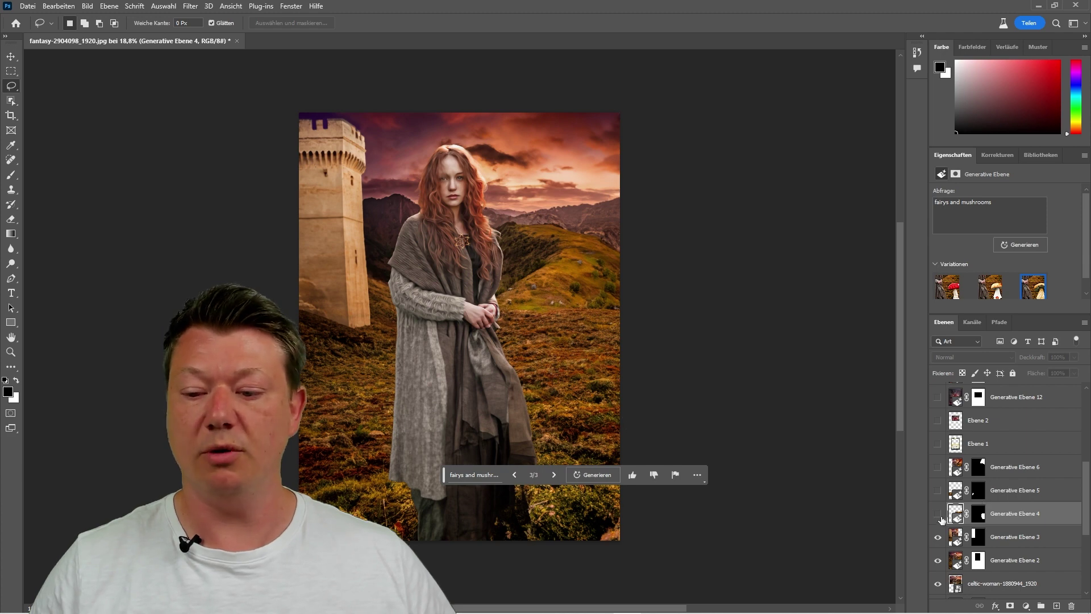
pyautogui.click(938, 514)
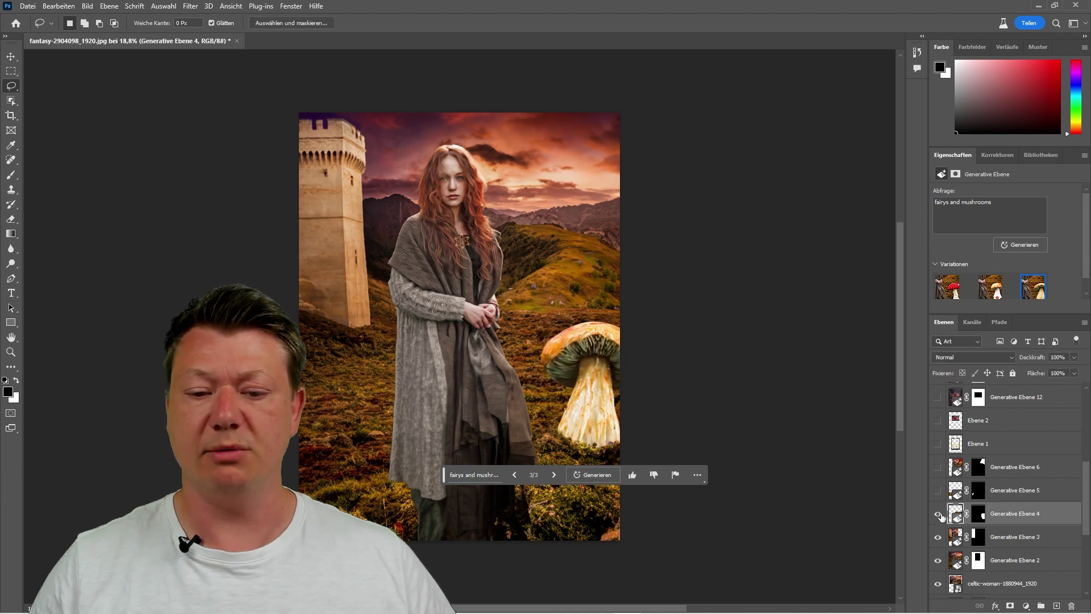
pyautogui.click(554, 478)
pyautogui.click(554, 476)
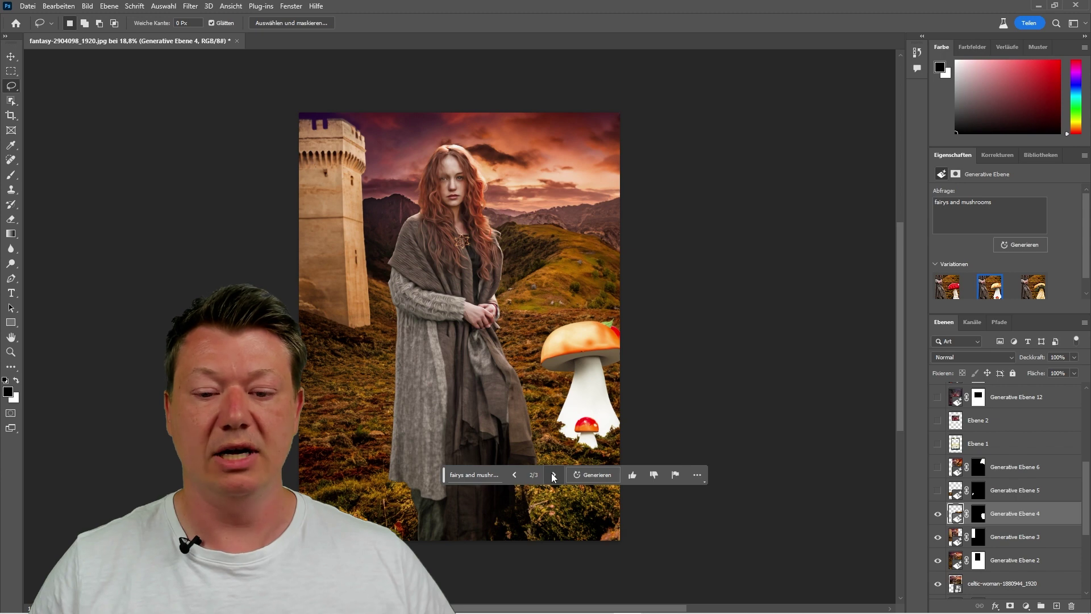
pyautogui.click(554, 476)
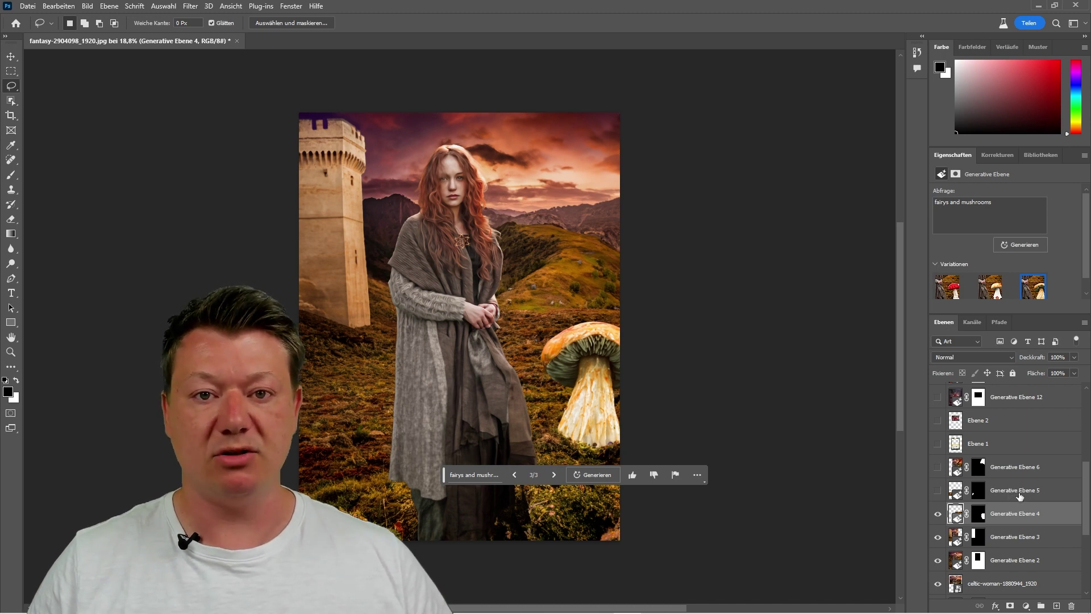
# Show the sword-in-grass layer left of the woman and keep its second variation (2/3)
pyautogui.click(1020, 496)
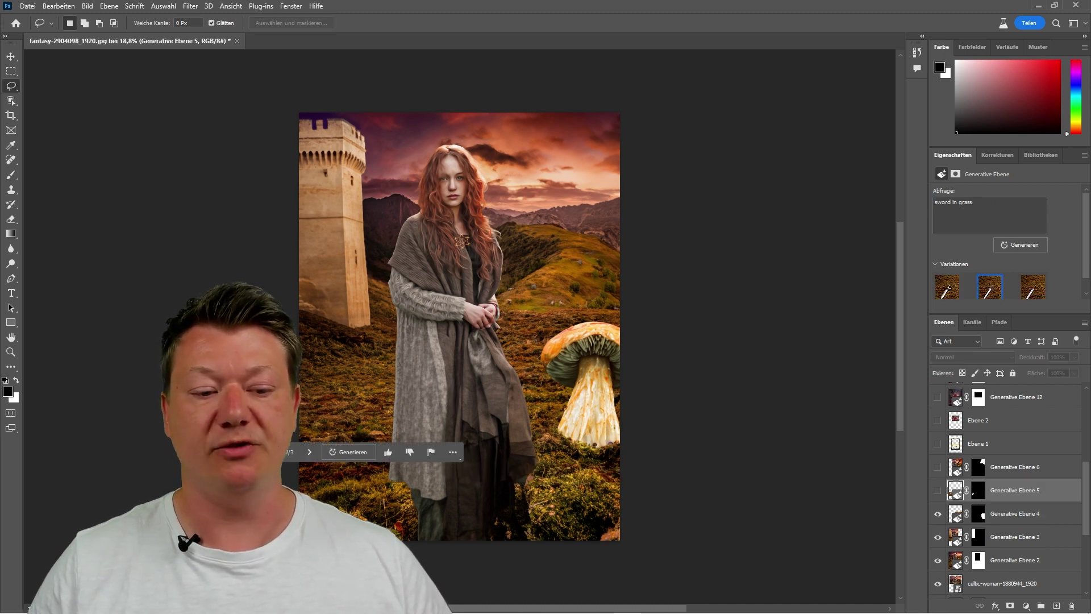
pyautogui.click(938, 491)
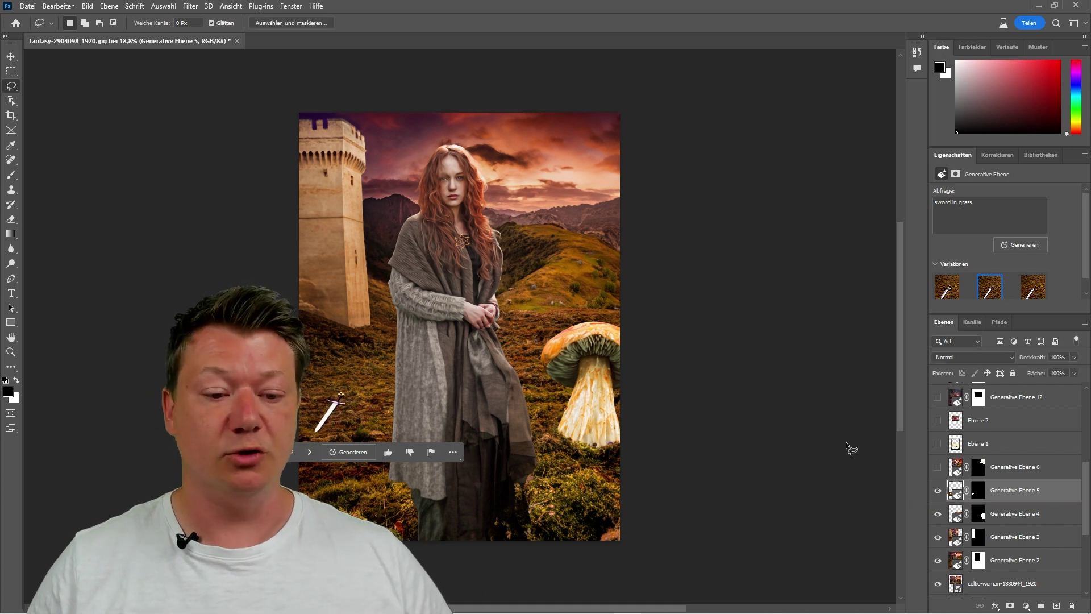
pyautogui.click(309, 453)
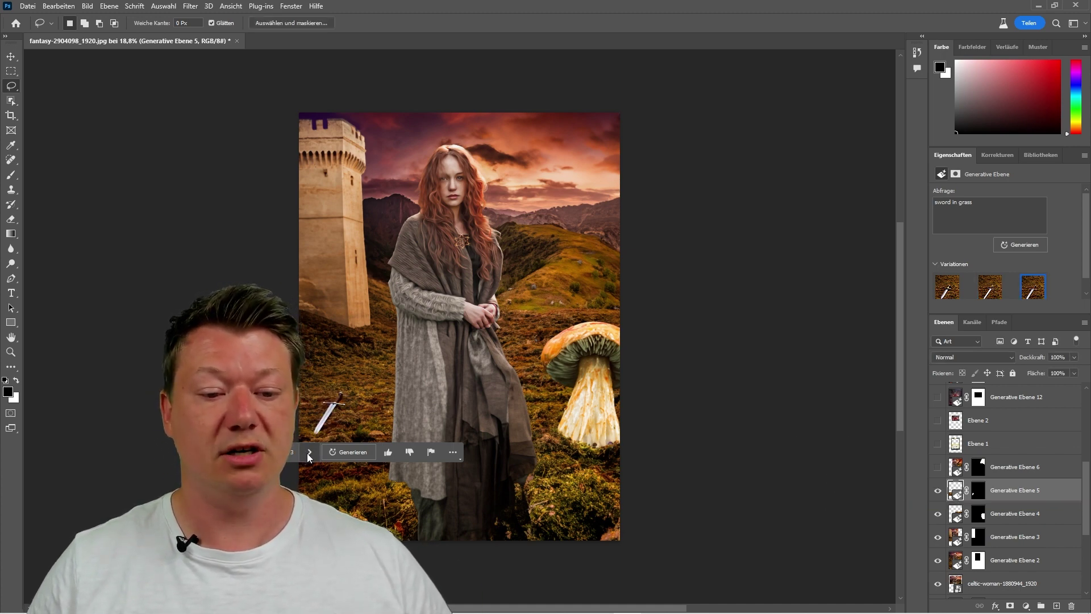
pyautogui.click(309, 455)
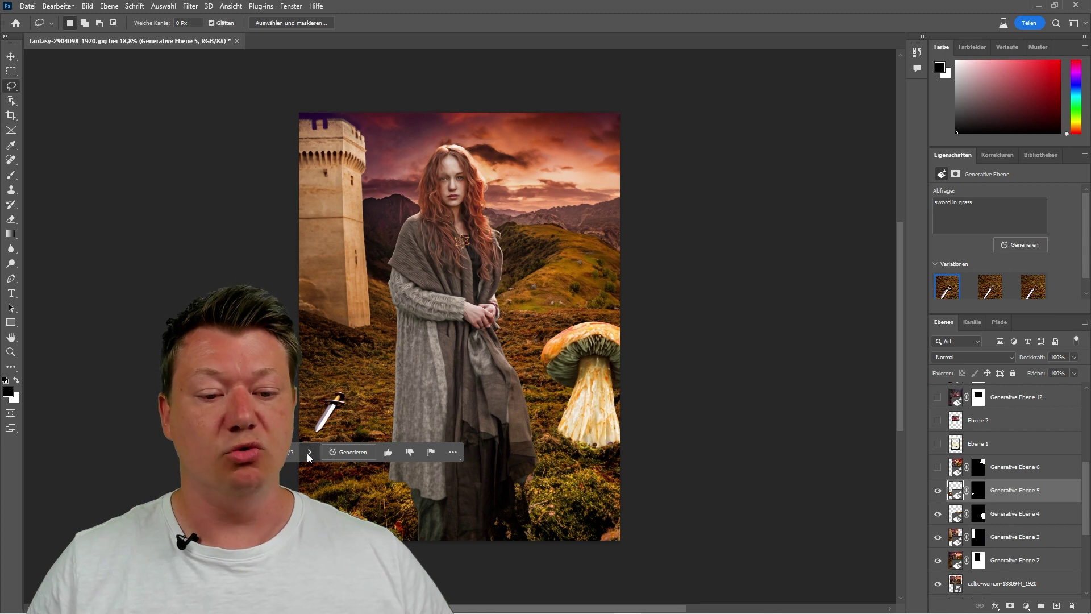
pyautogui.click(309, 455)
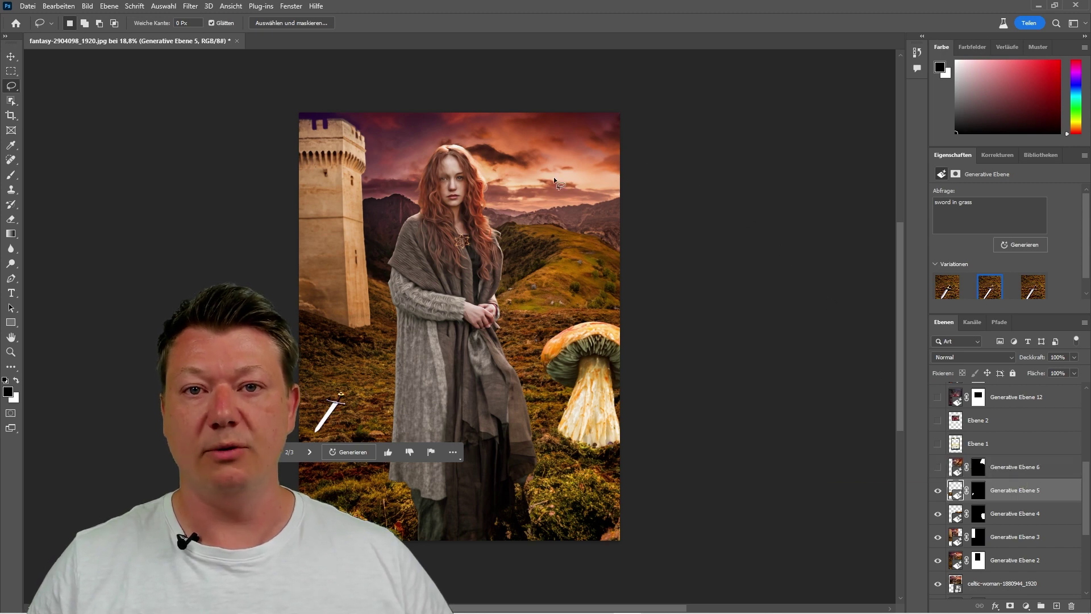
pyautogui.click(1021, 467)
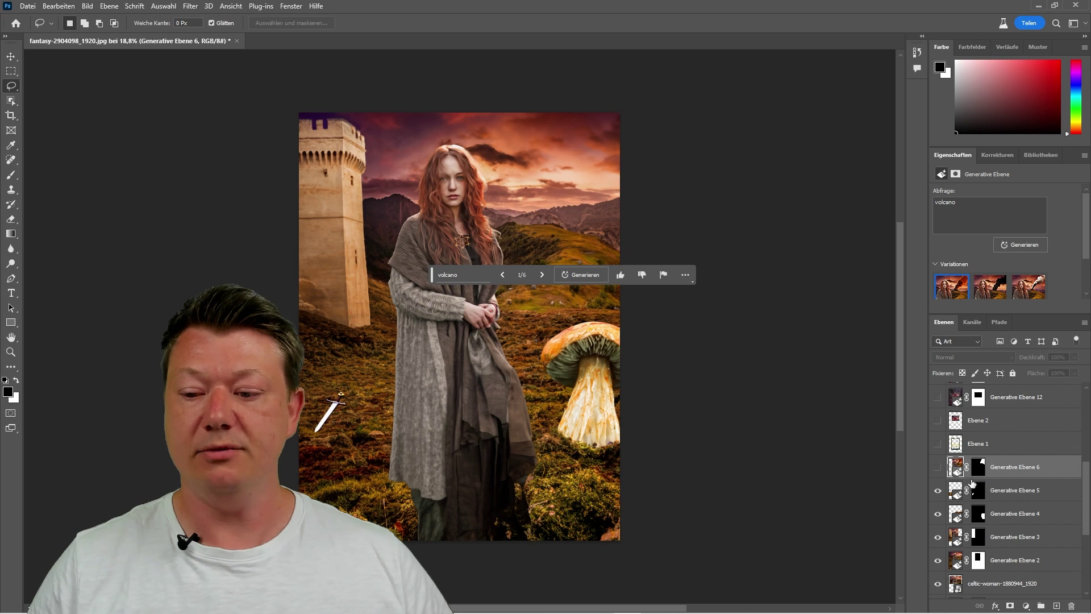
# Show the volcano layer, preview all six variations, and keep the fiery orange eruption (1/6)
pyautogui.click(936, 467)
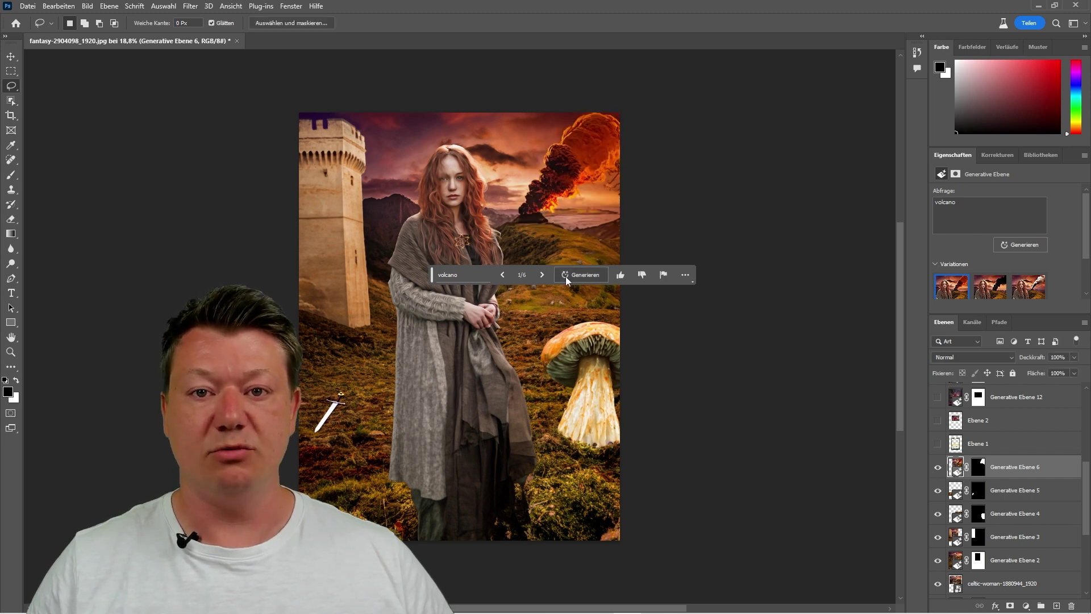
pyautogui.click(540, 275)
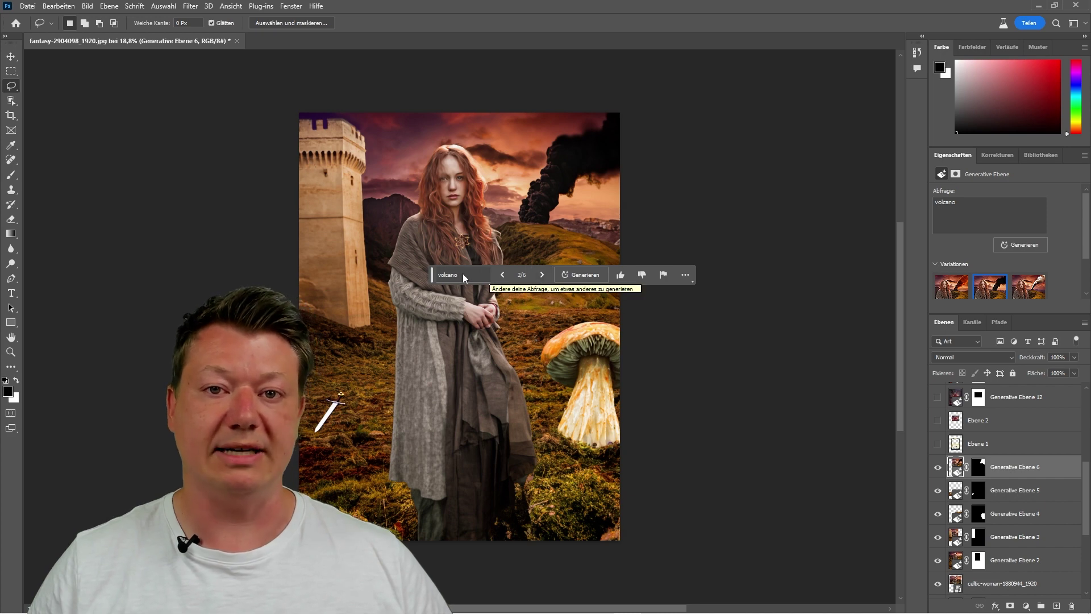
pyautogui.click(543, 275)
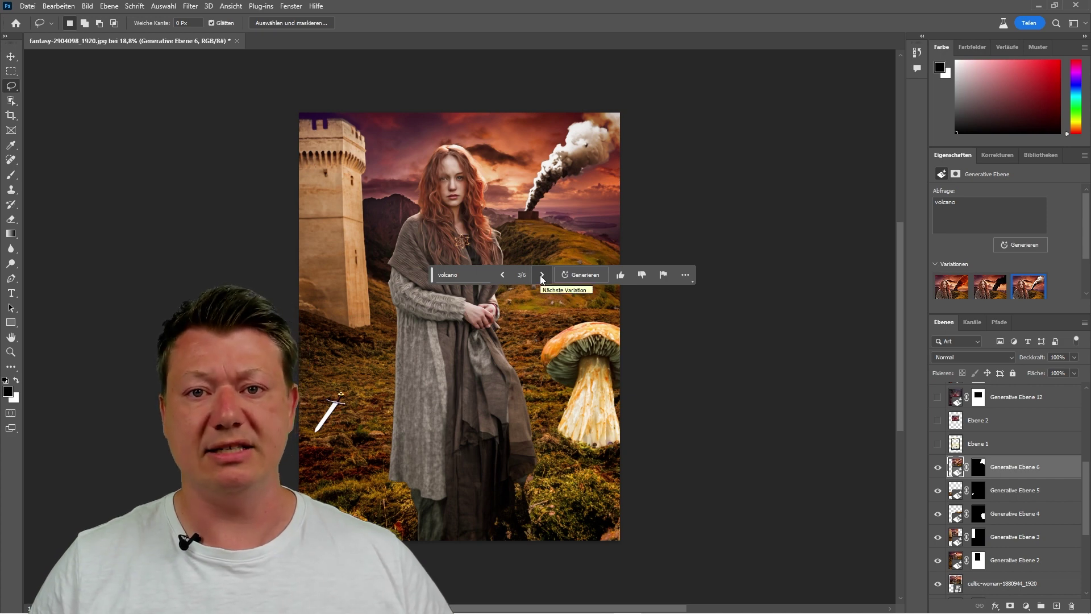
pyautogui.click(542, 275)
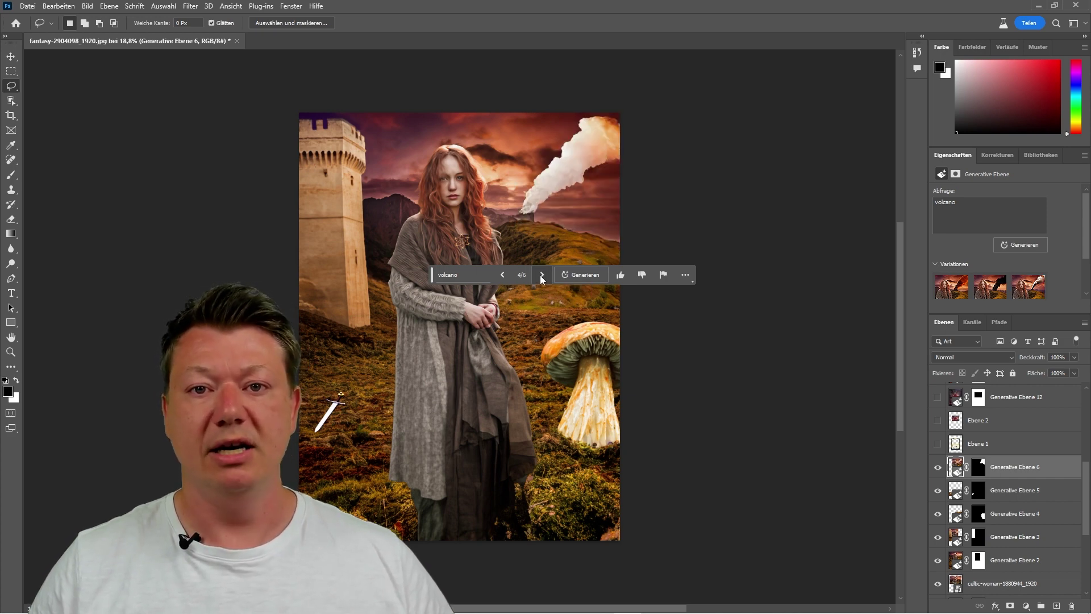
pyautogui.click(542, 276)
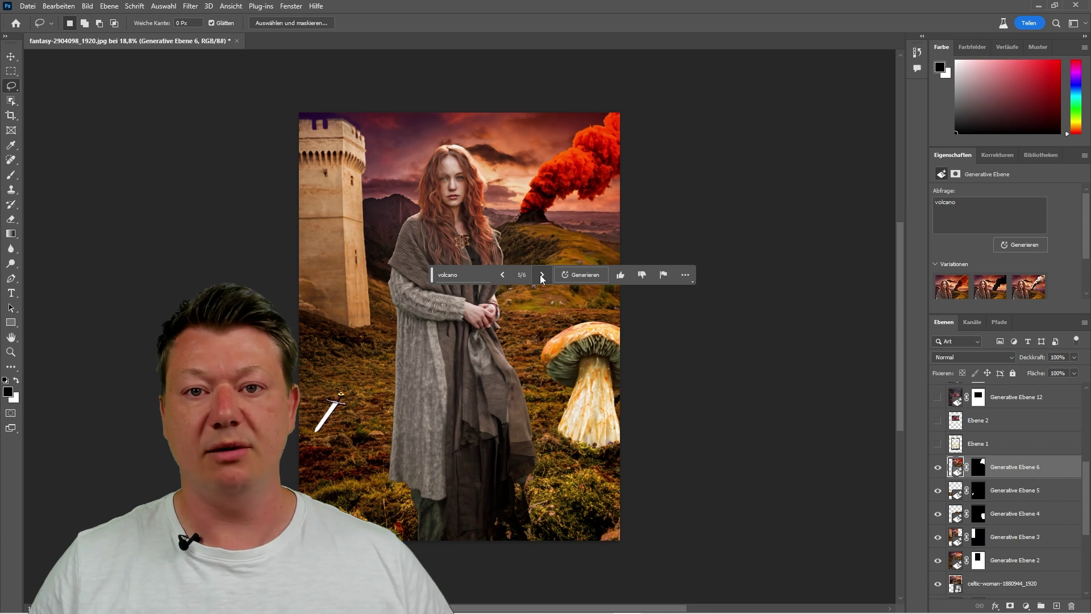
pyautogui.click(541, 276)
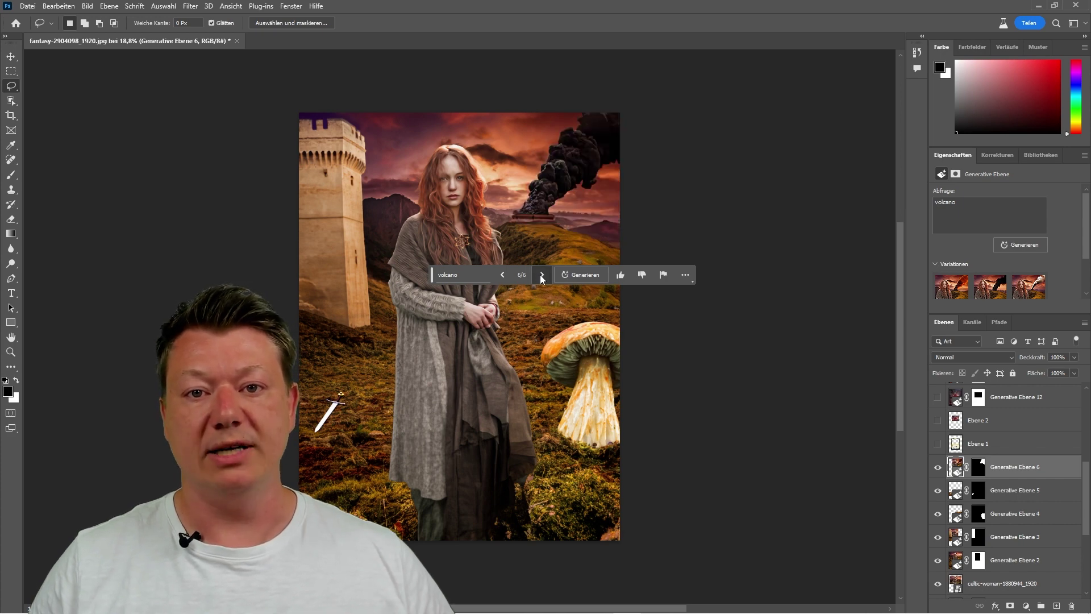
pyautogui.click(541, 276)
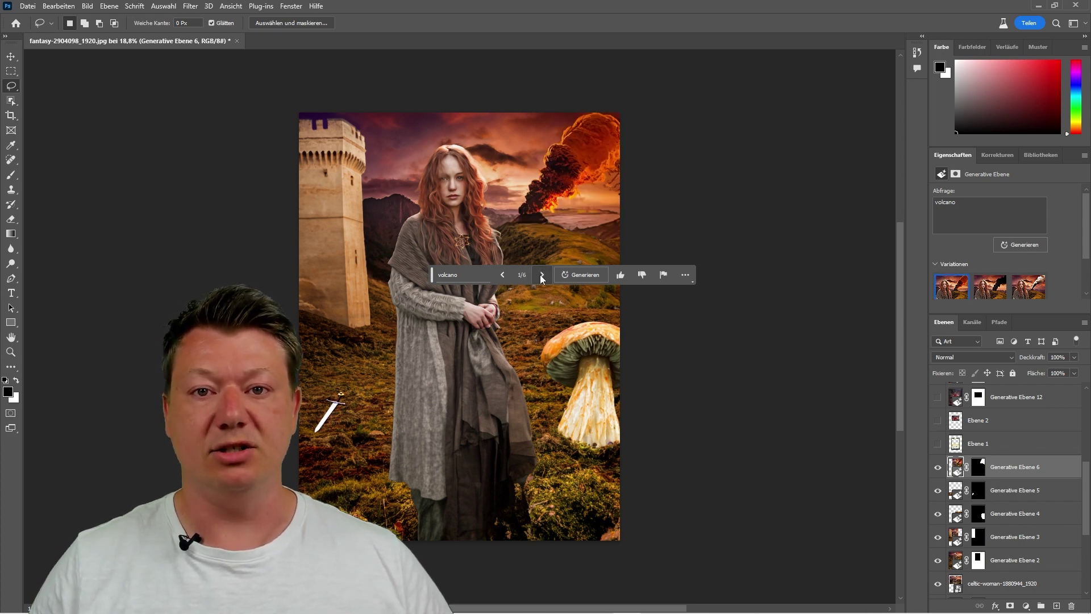
pyautogui.click(541, 276)
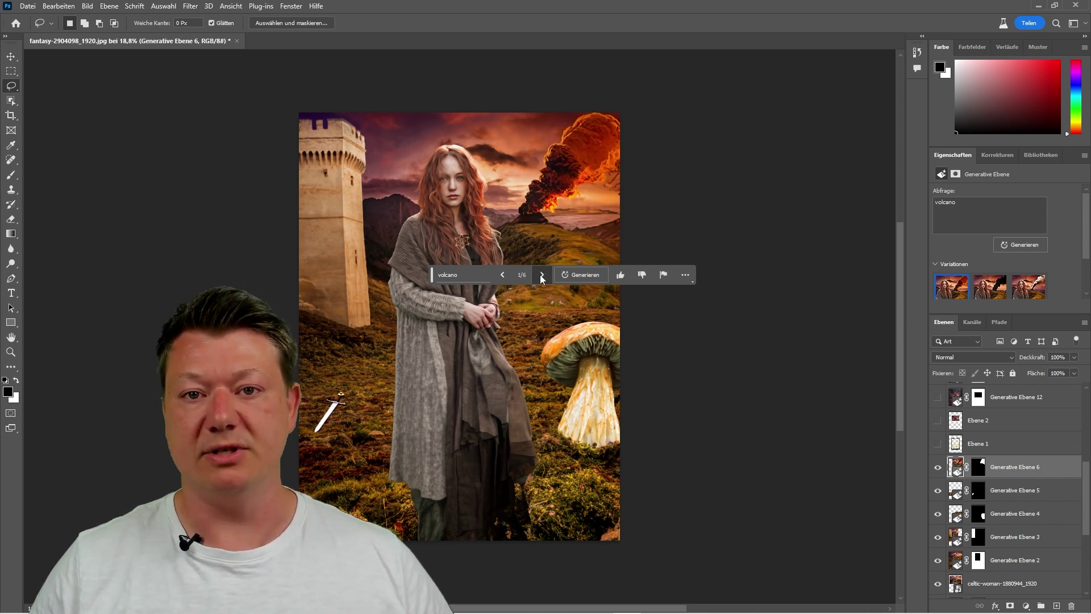
pyautogui.click(502, 275)
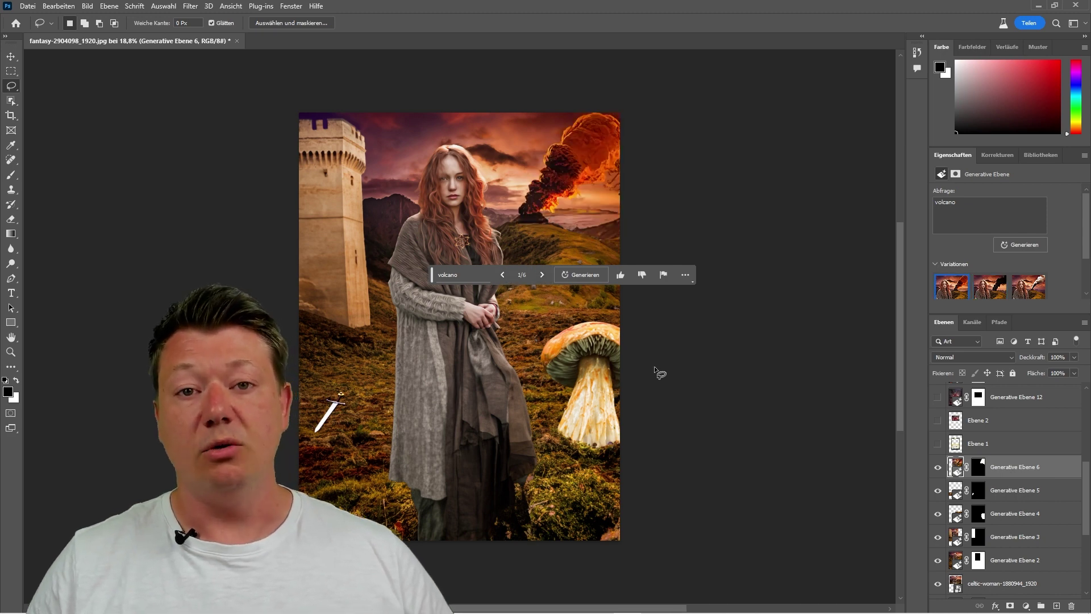
pyautogui.moveTo(432, 279); pyautogui.dragTo(415, 92)
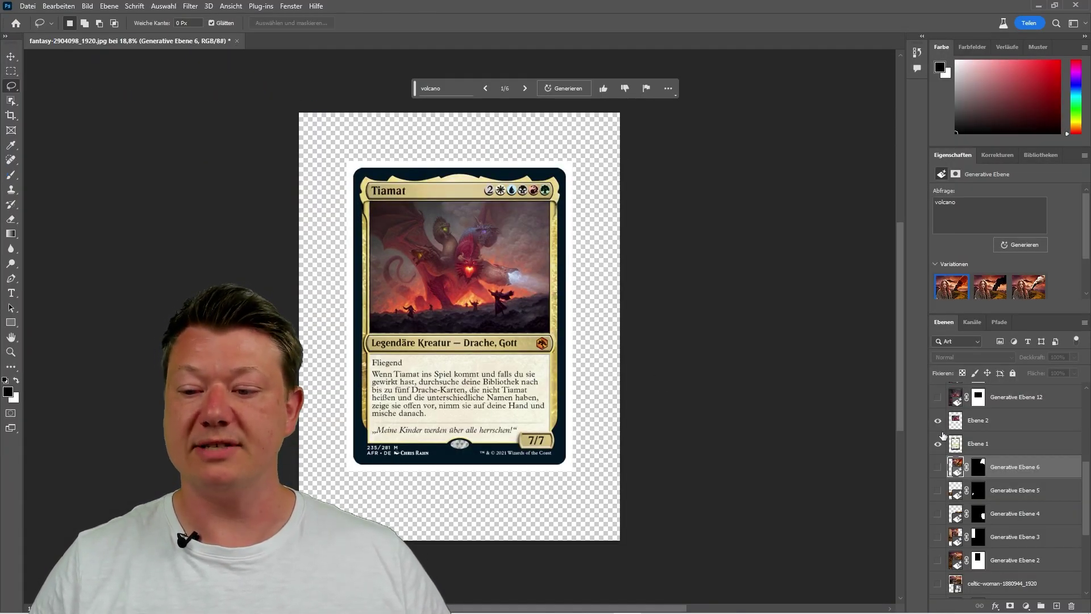
# Hide the card frame layer so only the Tiamat dragon artwork remains visible
pyautogui.click(938, 421)
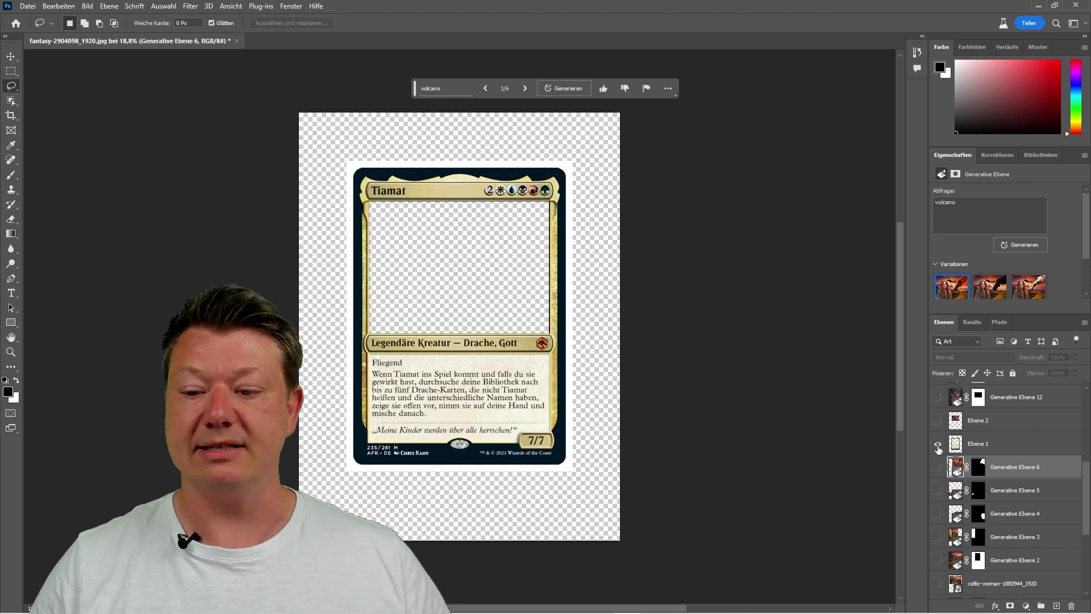
pyautogui.click(938, 444)
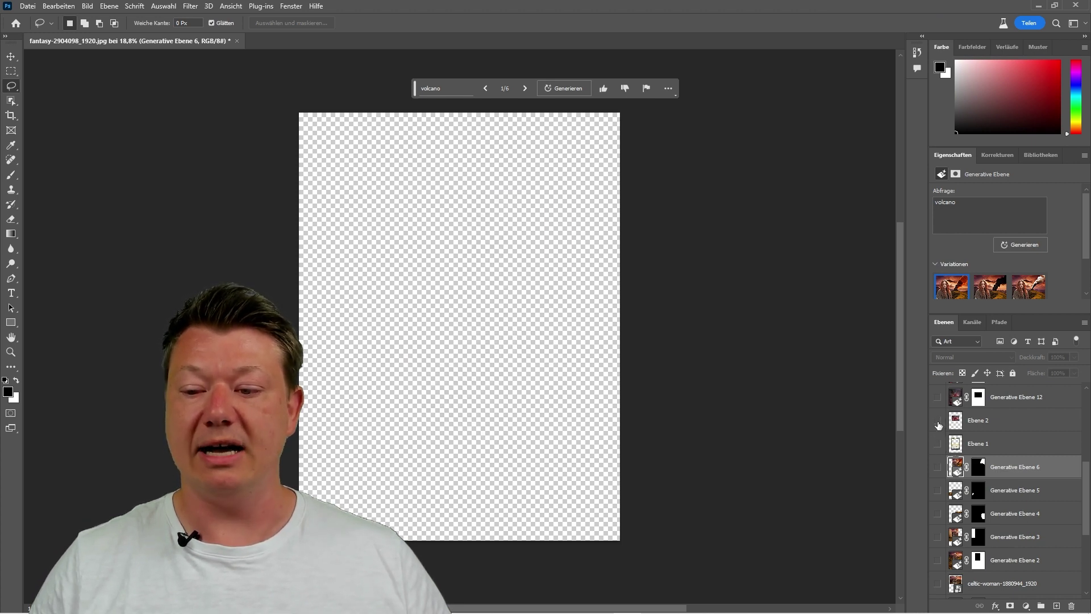
pyautogui.click(938, 421)
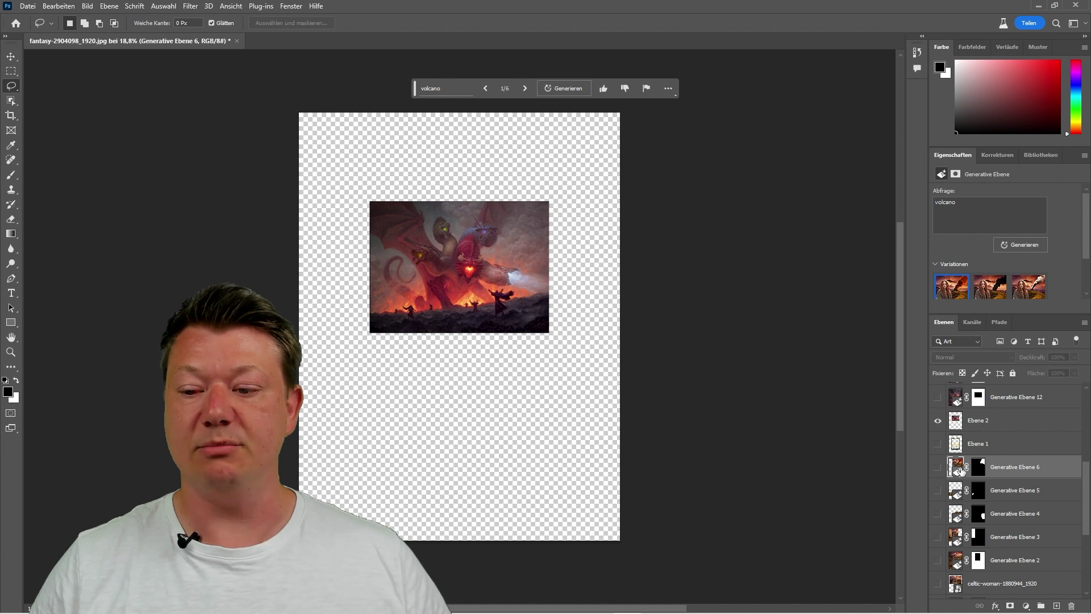
pyautogui.moveTo(1088, 489); pyautogui.dragTo(1088, 443)
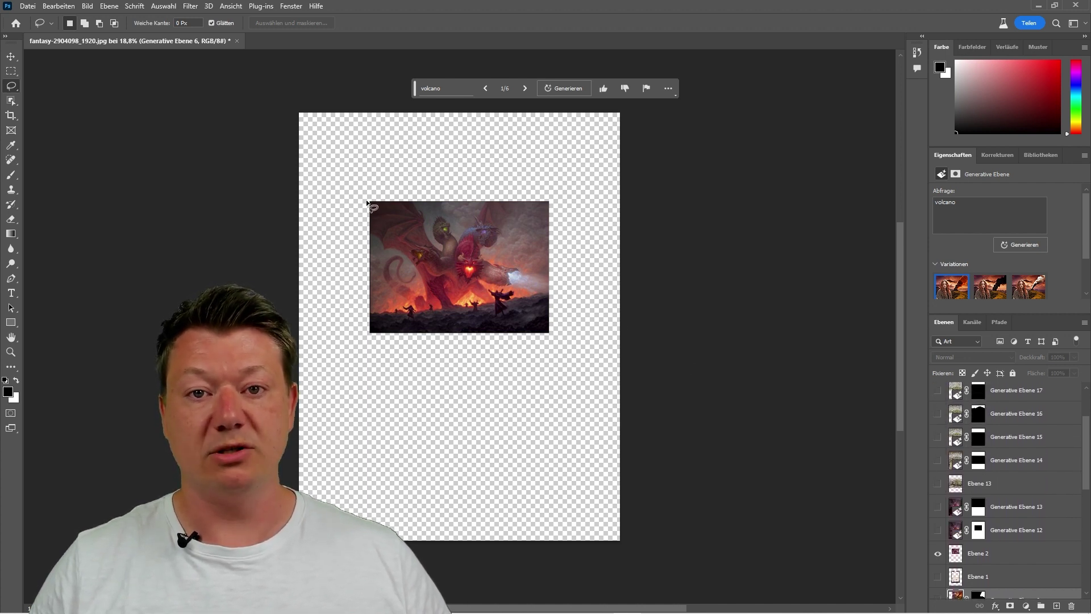
# Draw a rectangular marquee selection exactly around the dragon artwork
pyautogui.click(12, 71)
pyautogui.moveTo(370, 203); pyautogui.dragTo(547, 331)
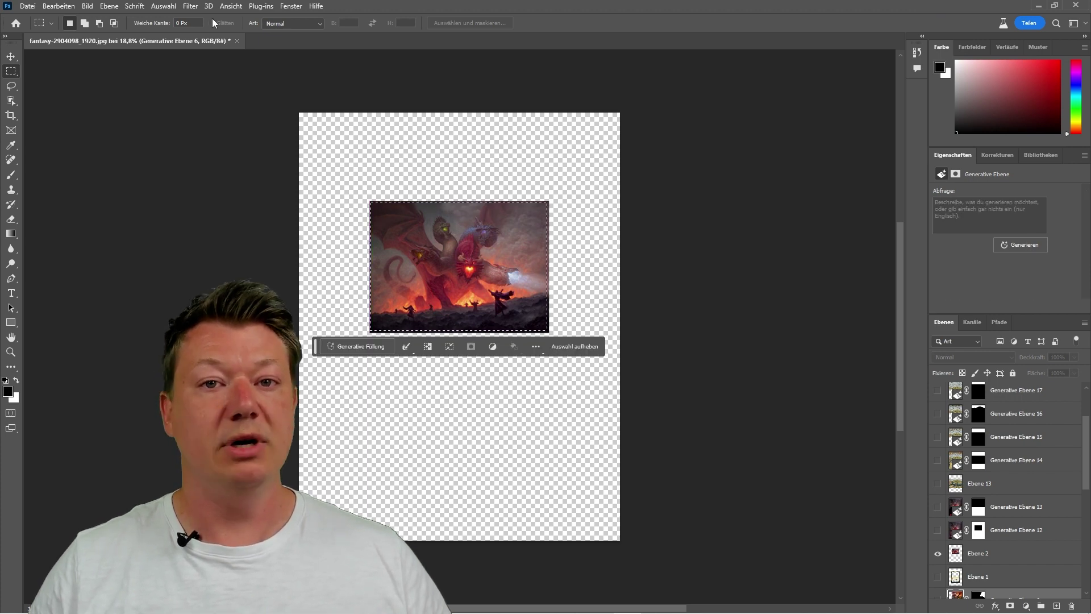
pyautogui.click(163, 6)
pyautogui.click(202, 50)
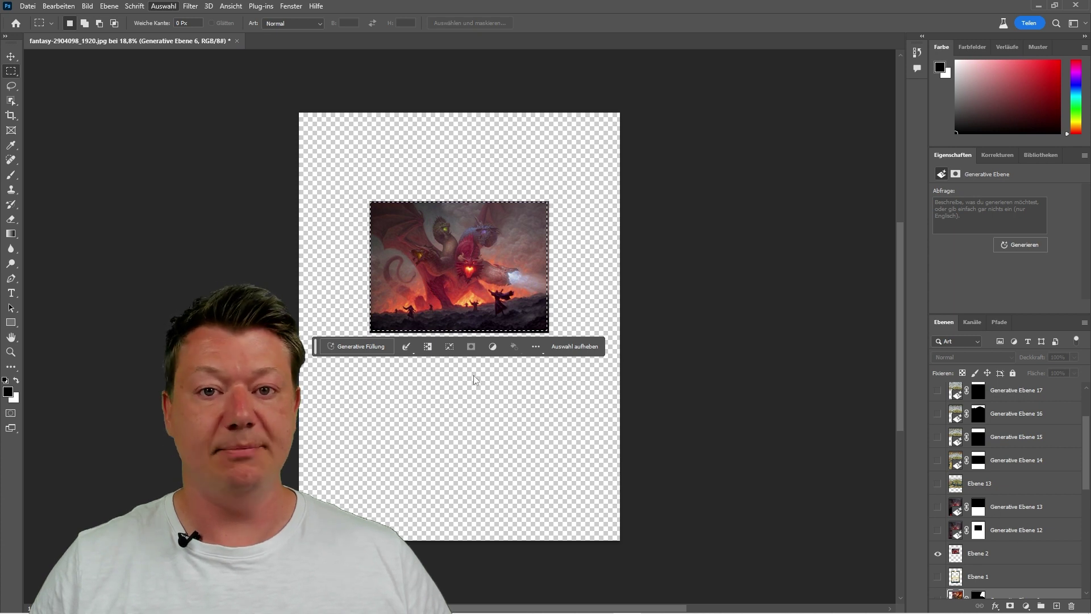
pyautogui.click(1009, 530)
pyautogui.press('l')
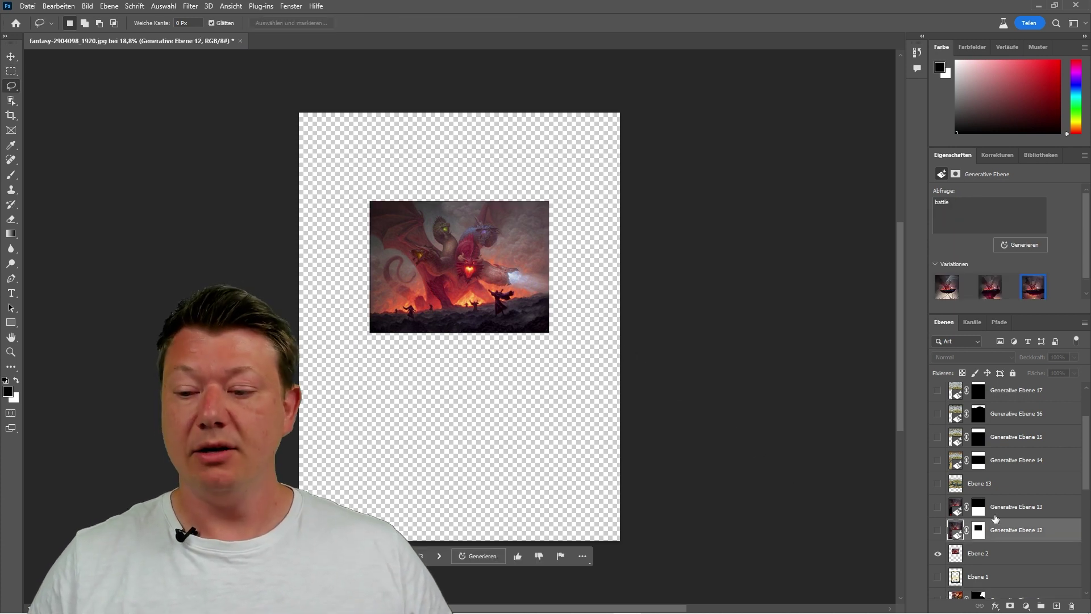
# Toggle the battle extension to compare with the card art, then show the cliff lava layer
pyautogui.click(937, 532)
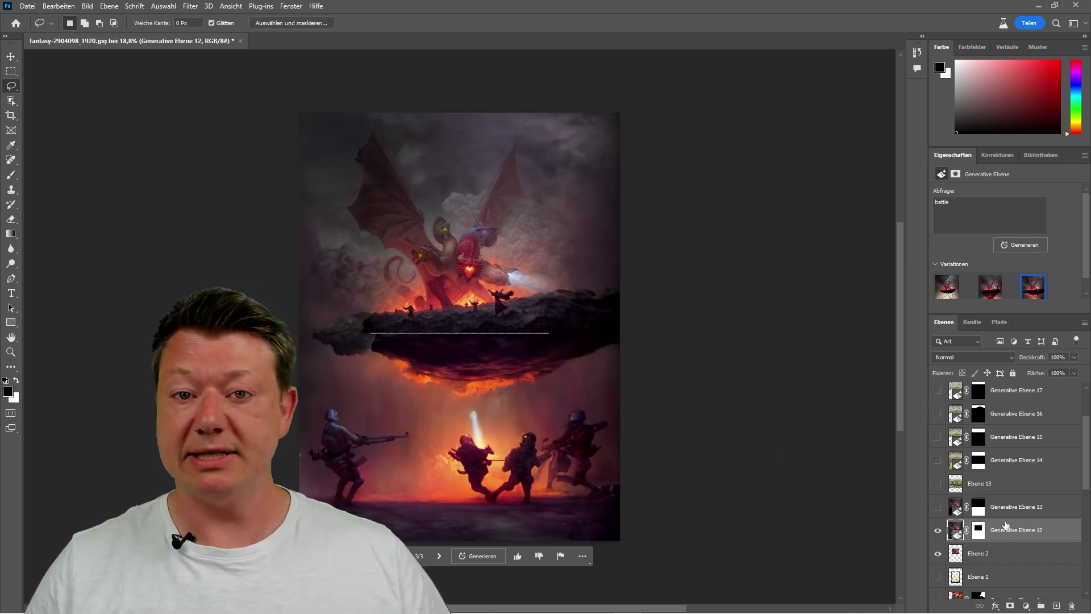
pyautogui.click(937, 531)
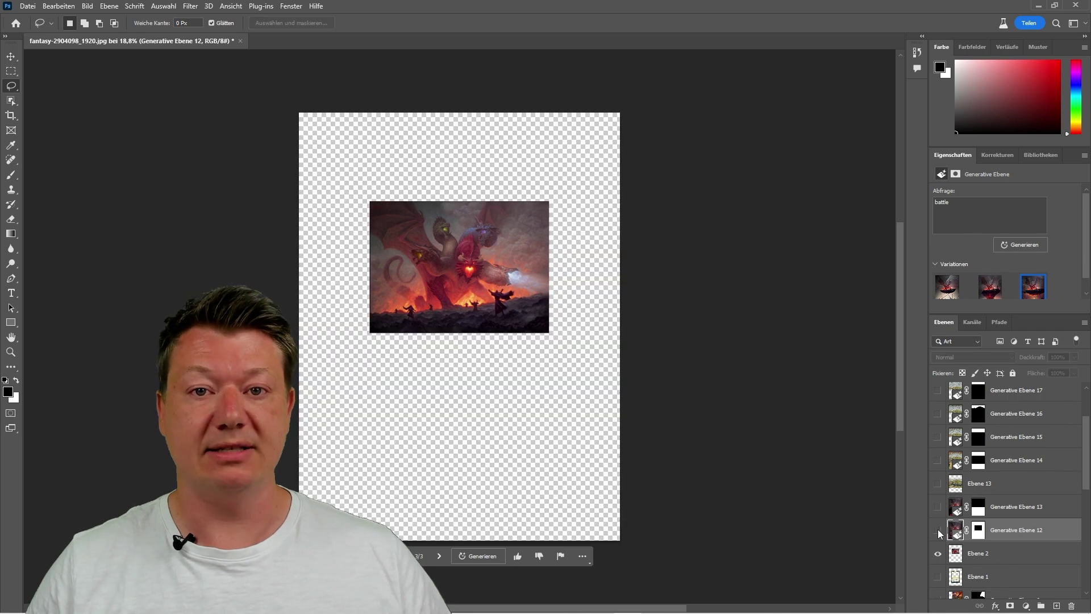
pyautogui.click(938, 529)
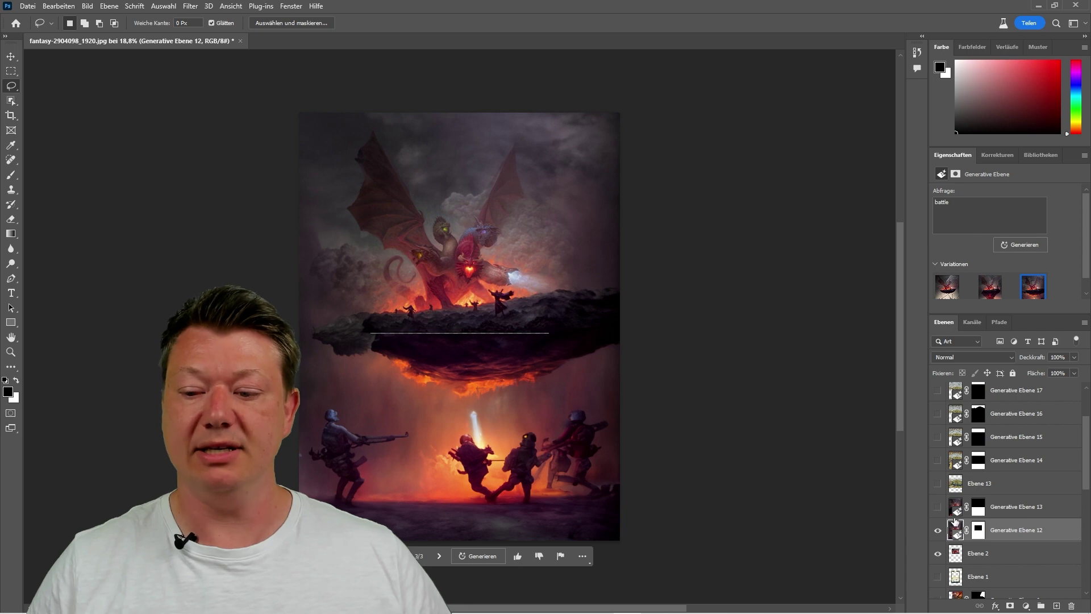
pyautogui.click(1019, 508)
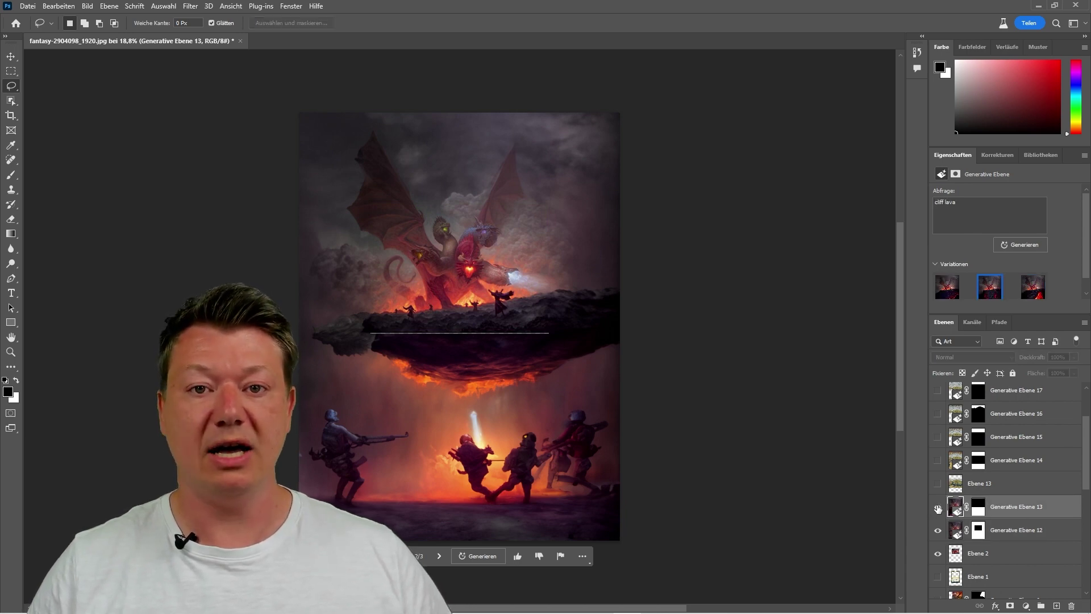
pyautogui.click(938, 507)
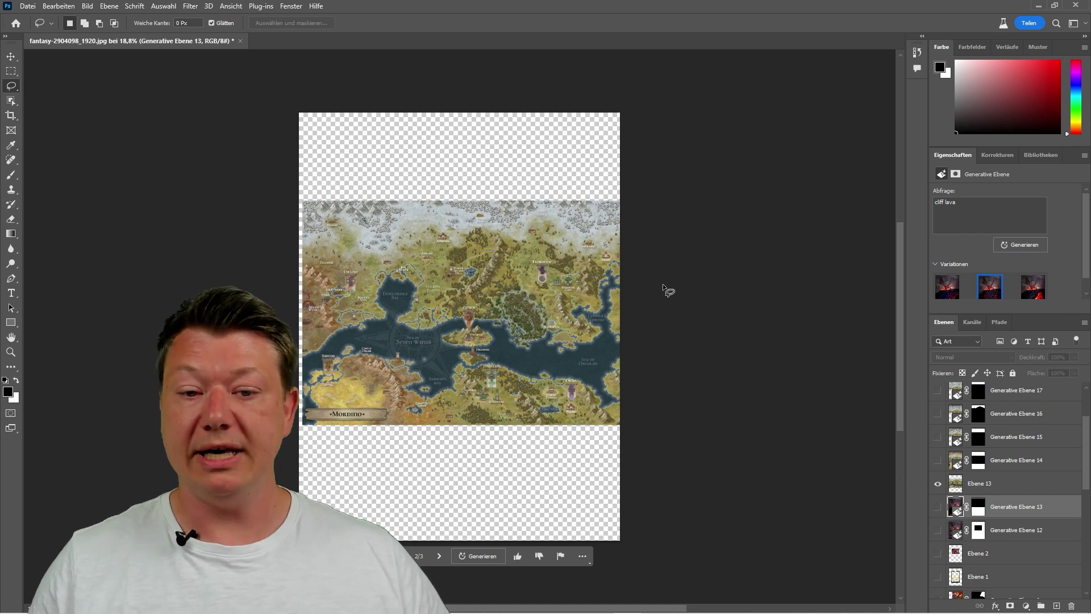
# Show the full-page map extension layer and the ice-desert layer across the map top
pyautogui.click(997, 463)
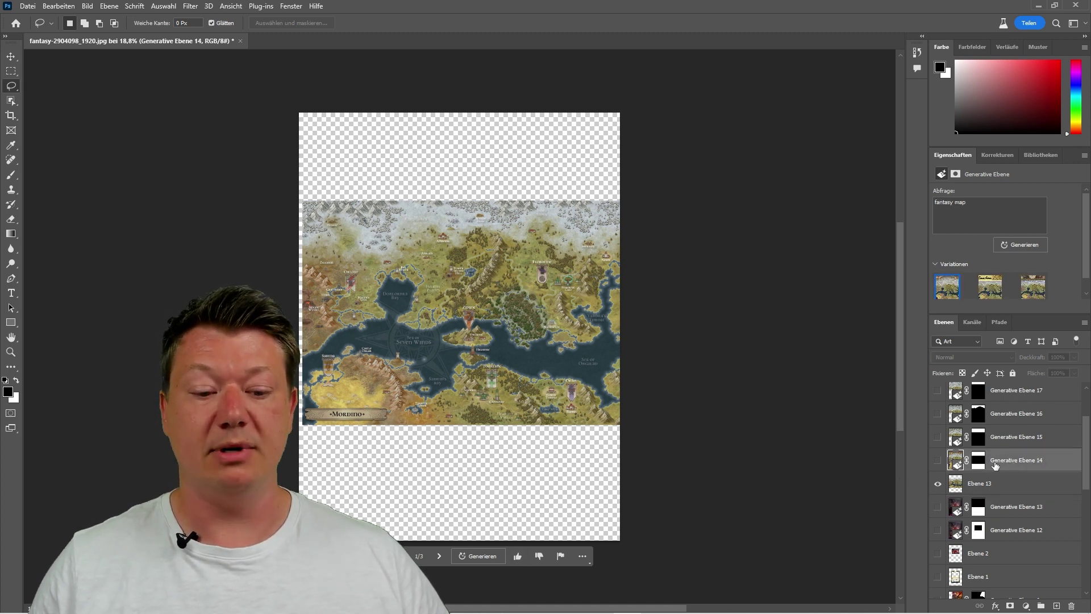
pyautogui.click(938, 460)
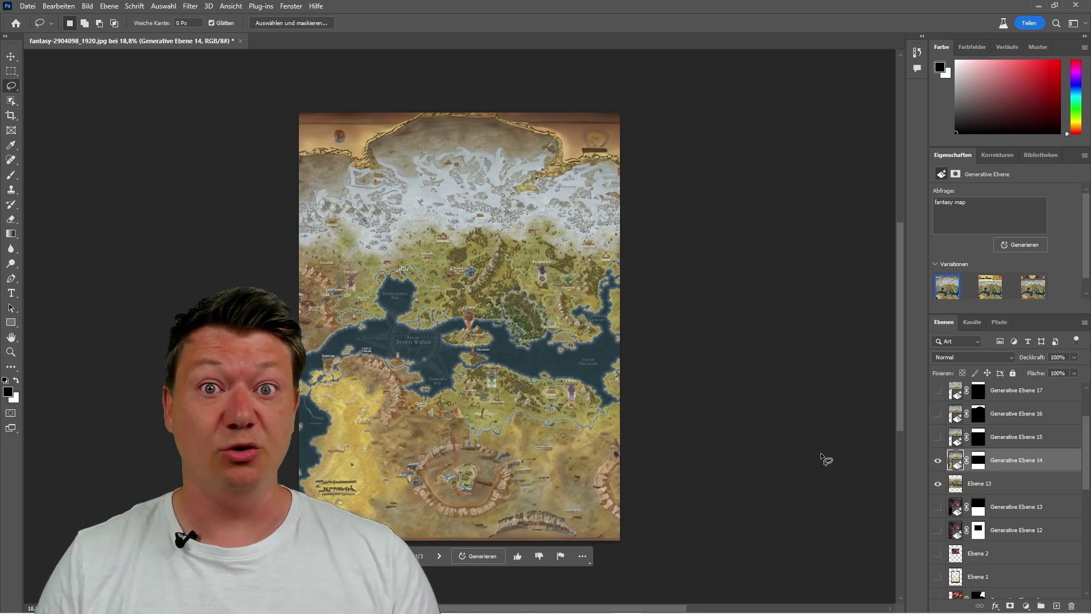
pyautogui.click(1019, 440)
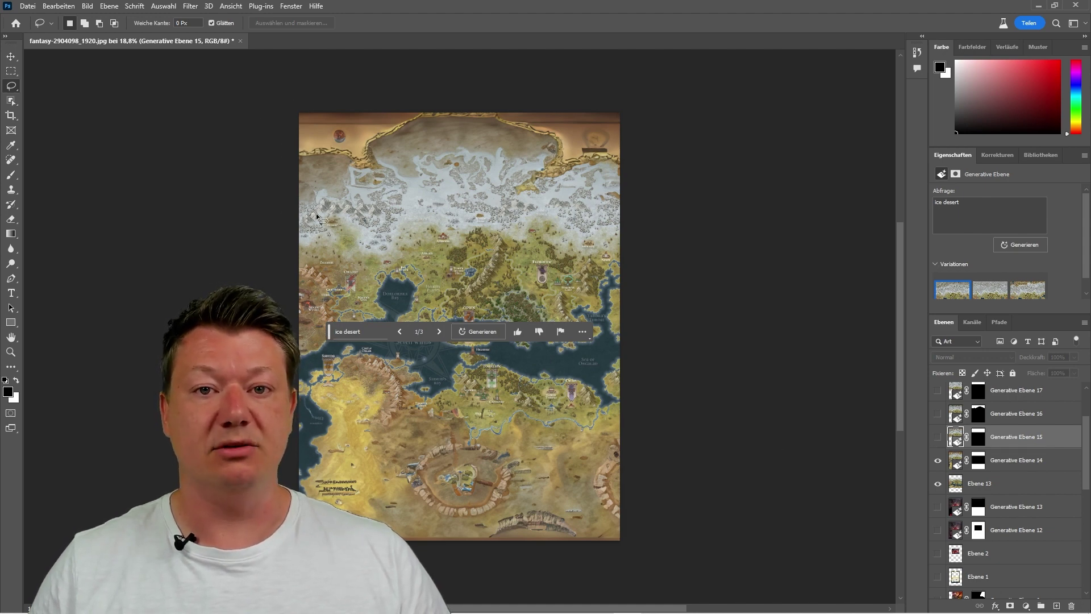
pyautogui.click(938, 437)
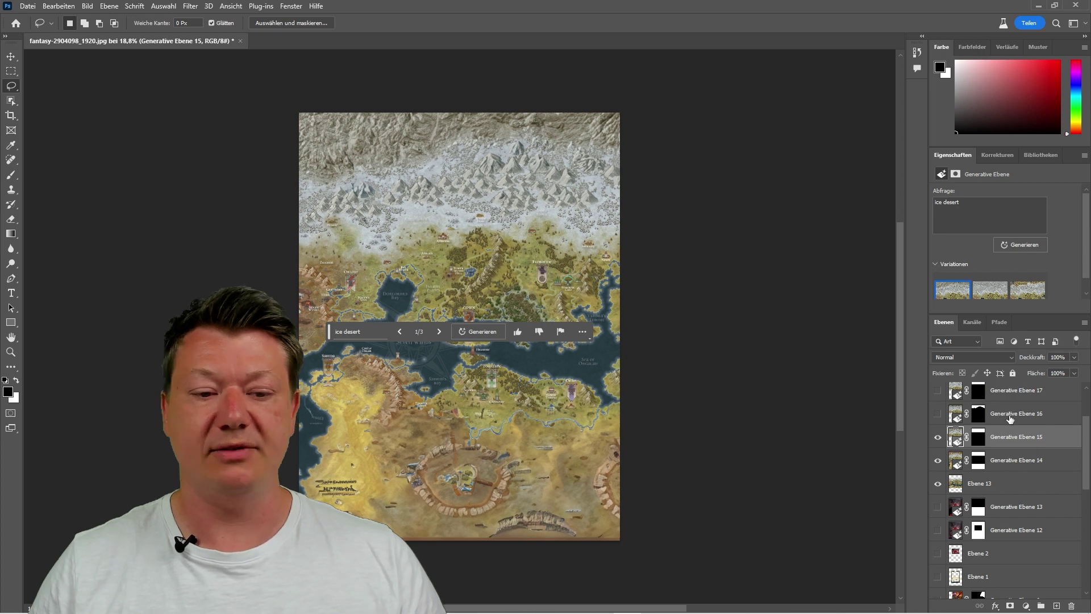
pyautogui.click(1010, 419)
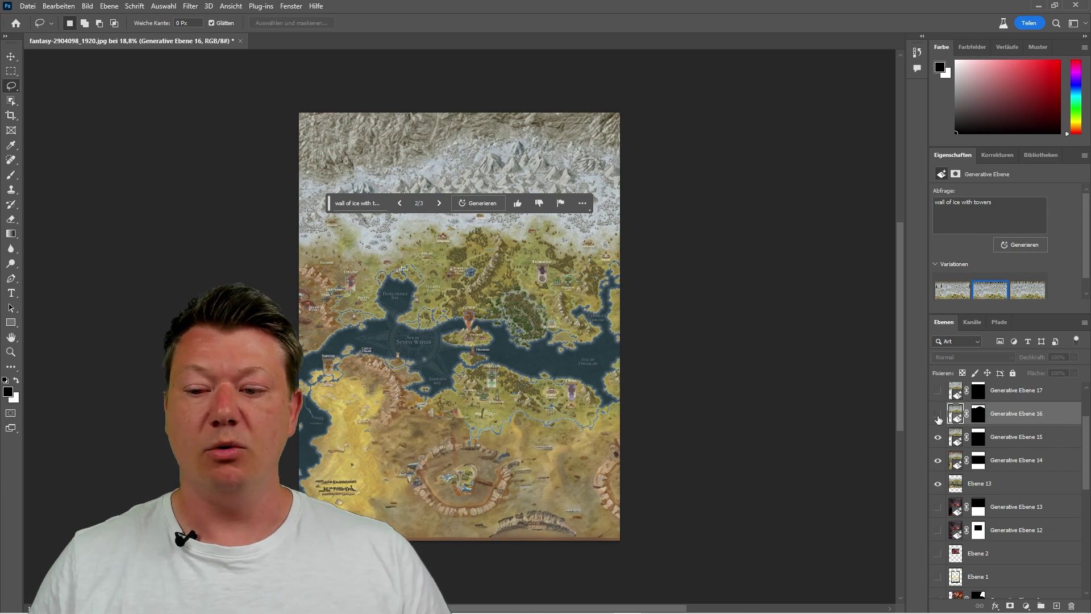
# Show the icicle wall and mountain-snow layers along the map's top edge
pyautogui.click(938, 415)
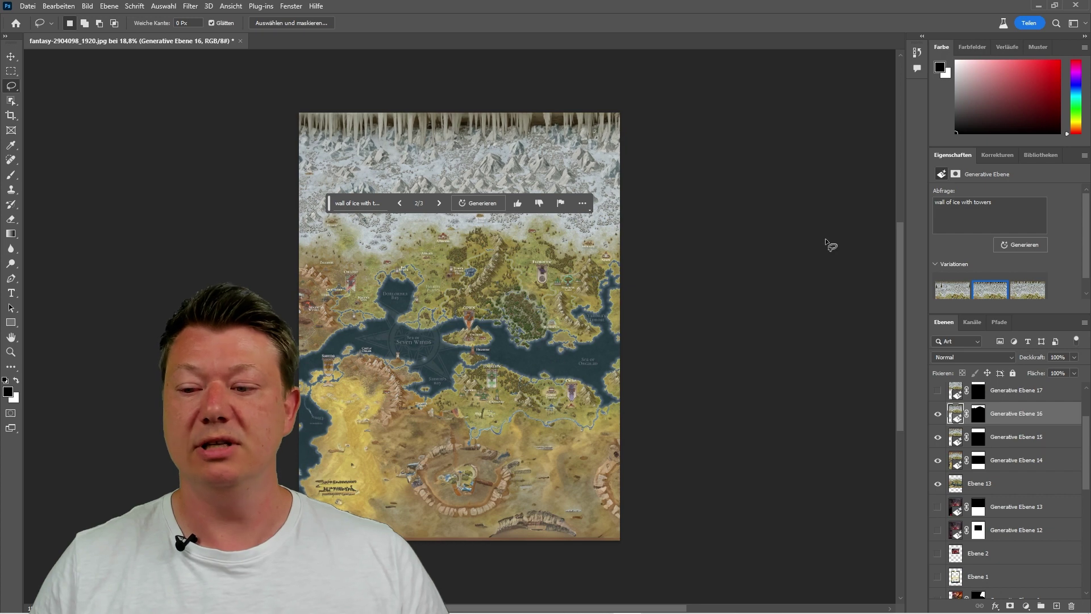
pyautogui.click(1014, 392)
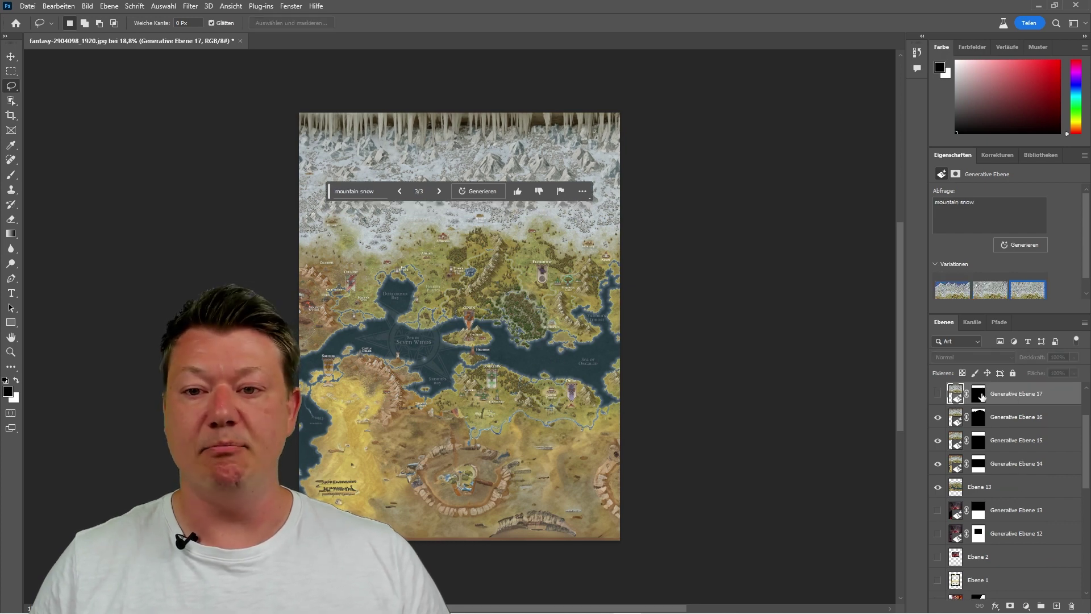
pyautogui.click(939, 395)
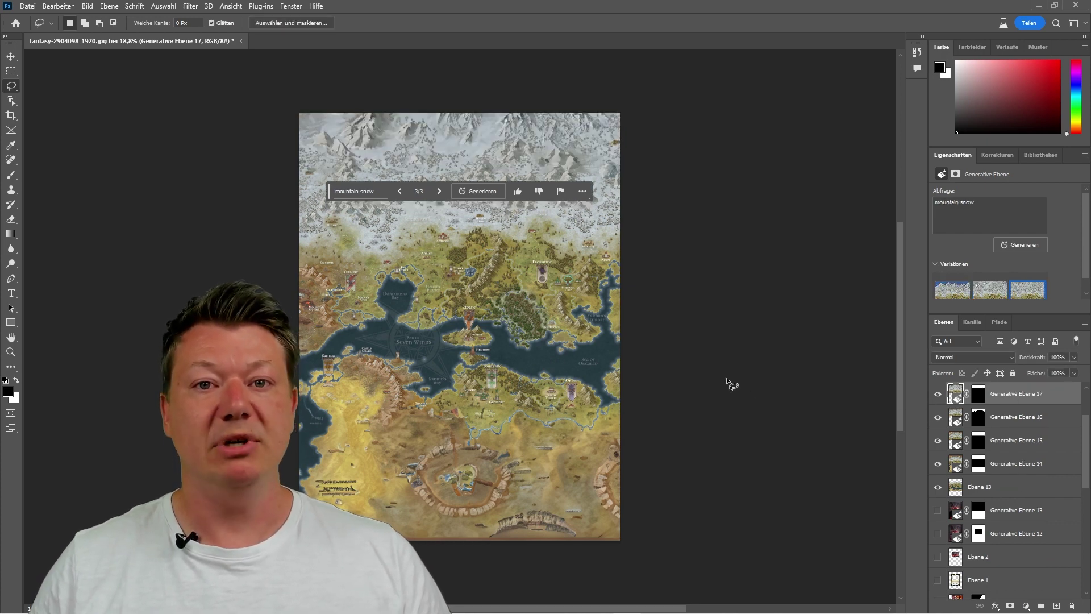
pyautogui.moveTo(328, 194); pyautogui.dragTo(344, 94)
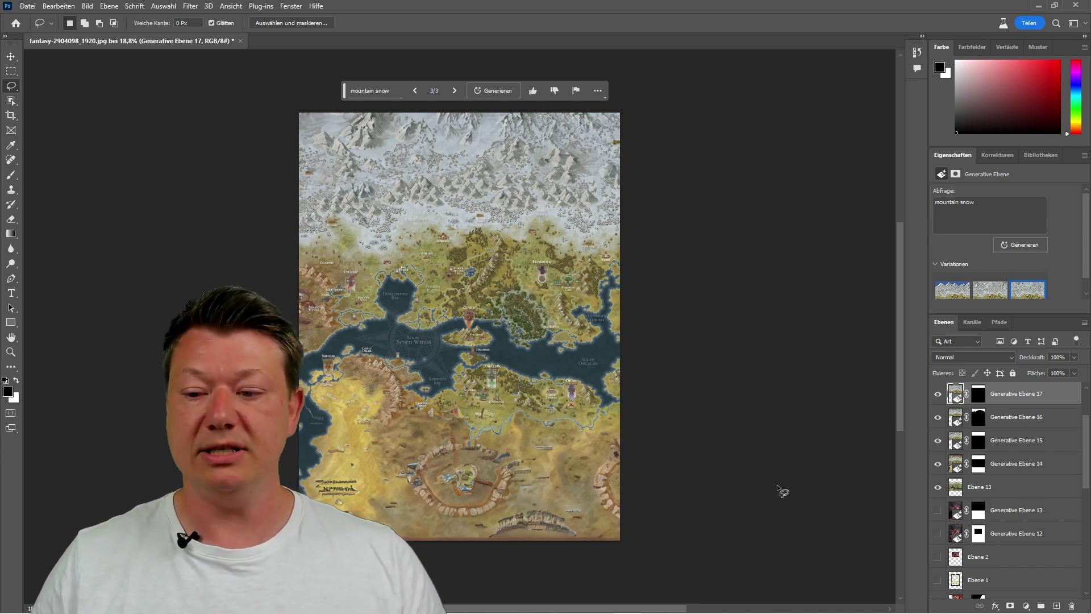
pyautogui.moveTo(1085, 457); pyautogui.dragTo(1089, 426)
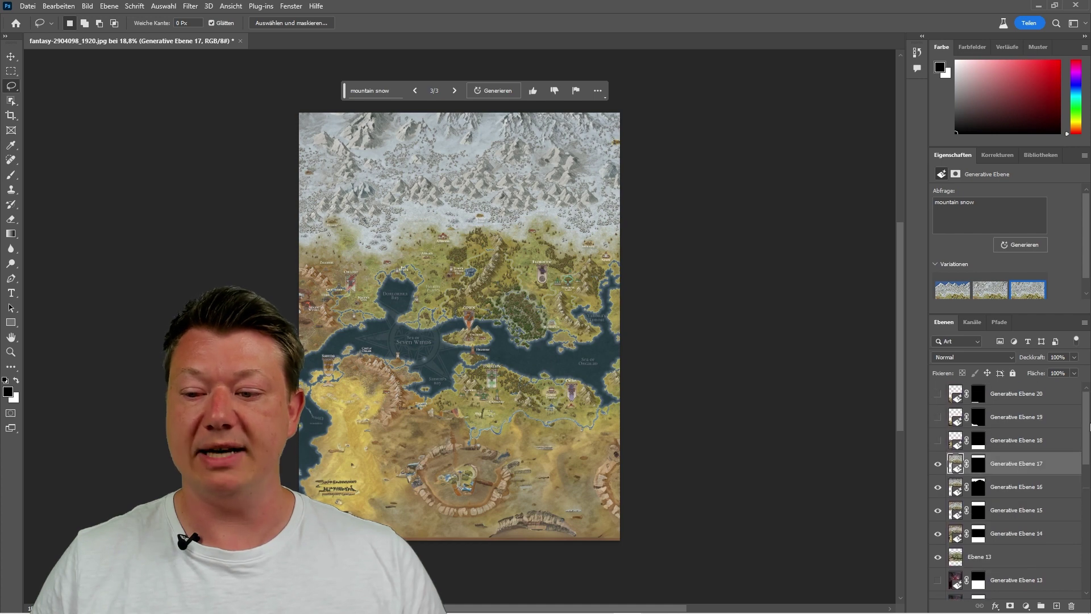
# Show the desert layer on the lower map, toggling it off and on to compare
pyautogui.click(1035, 442)
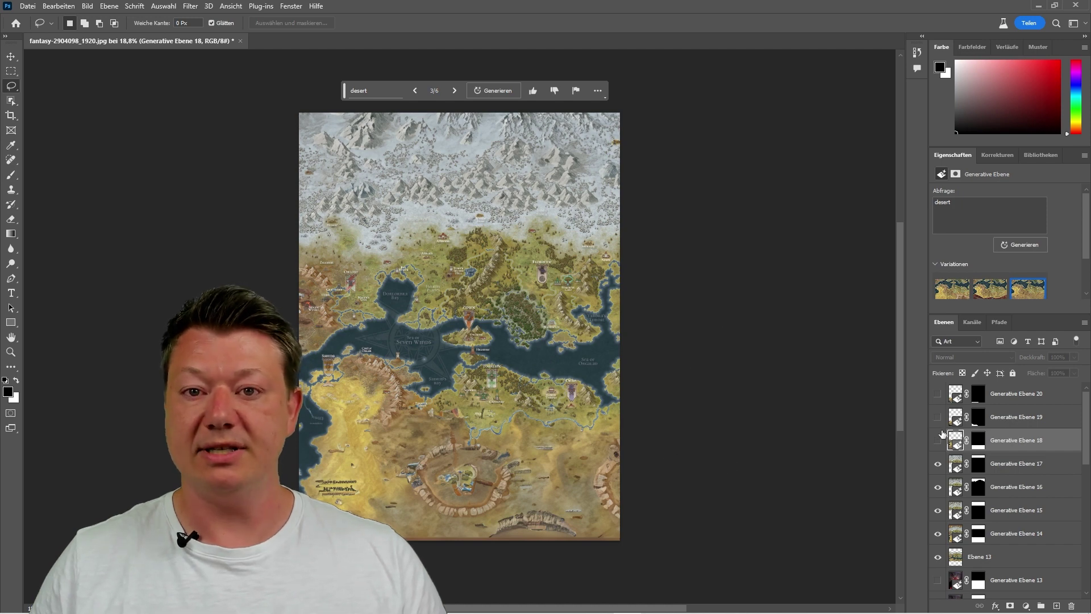
pyautogui.click(938, 441)
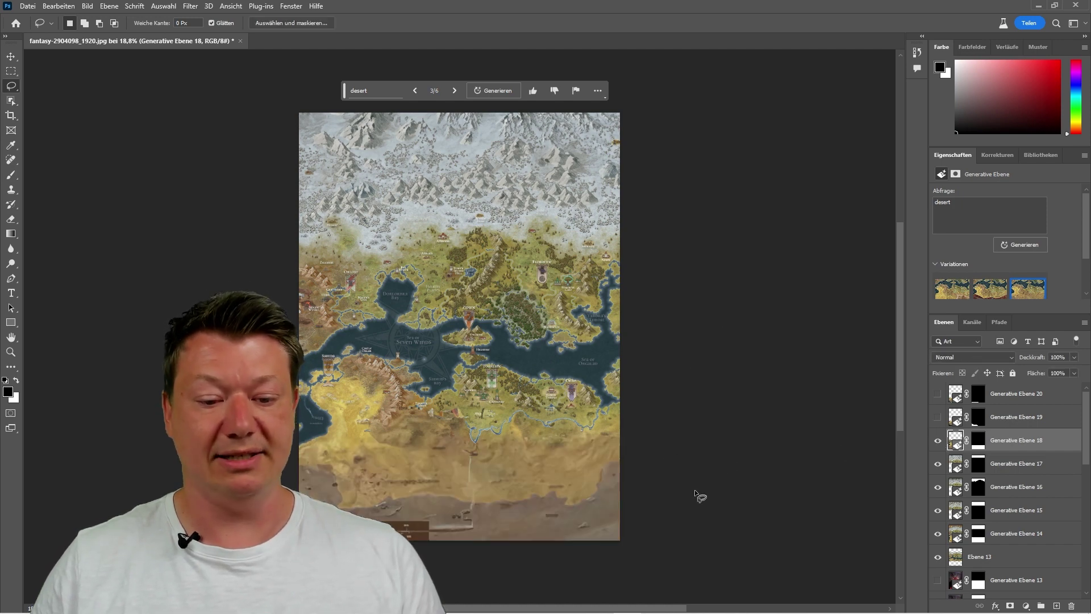
pyautogui.click(938, 441)
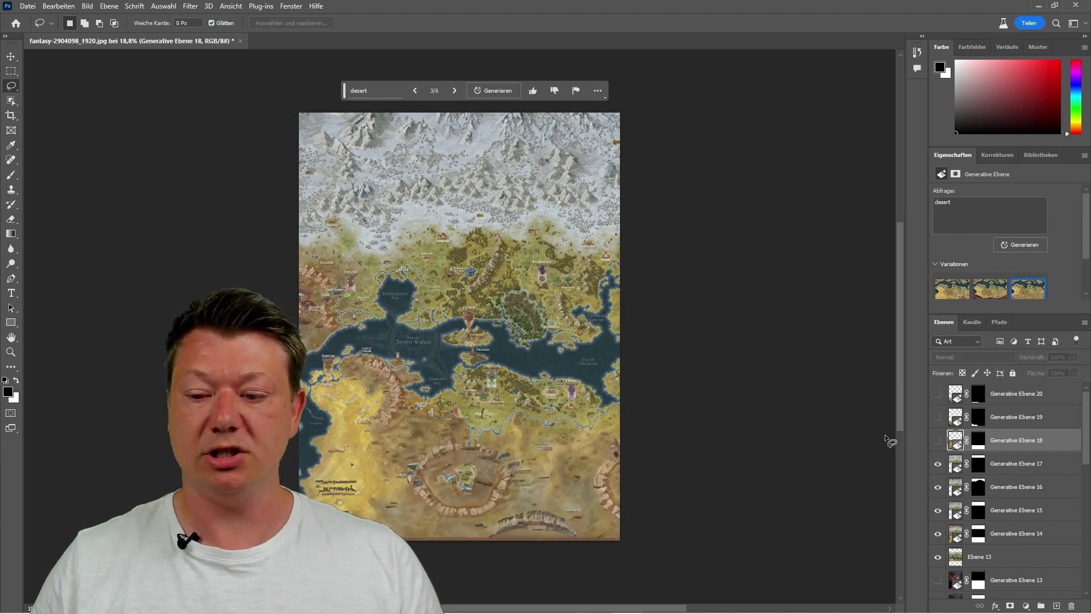
pyautogui.click(938, 441)
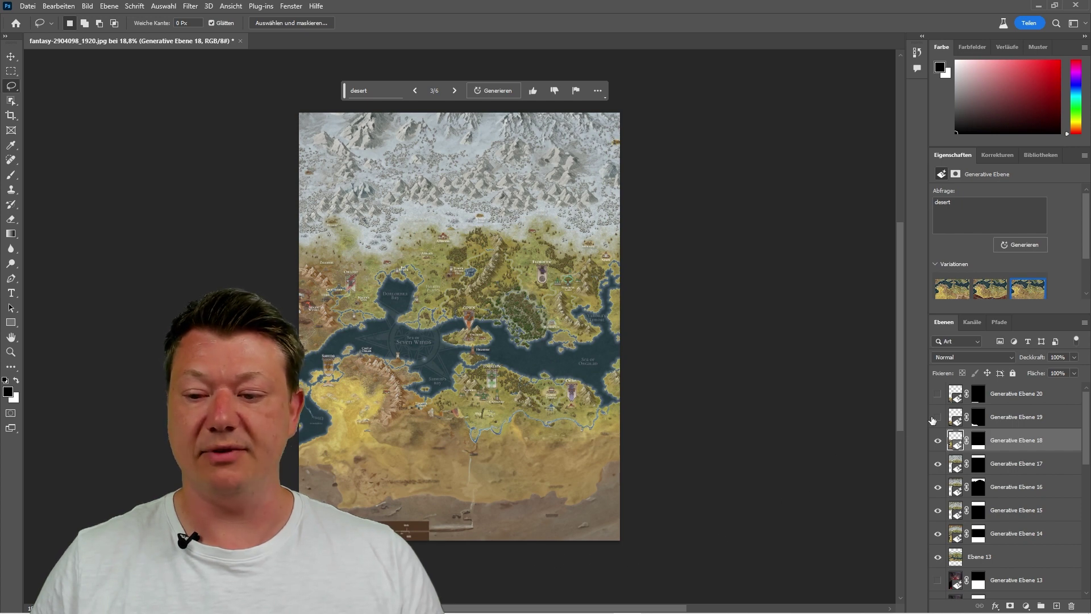
pyautogui.click(999, 418)
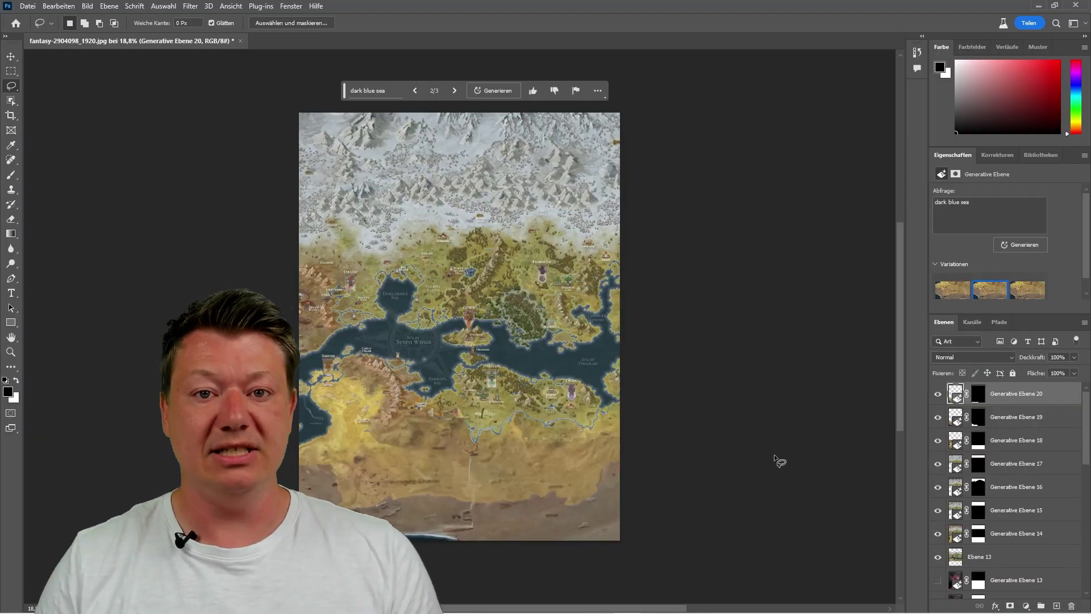
pyautogui.scroll(1, 755, 392)
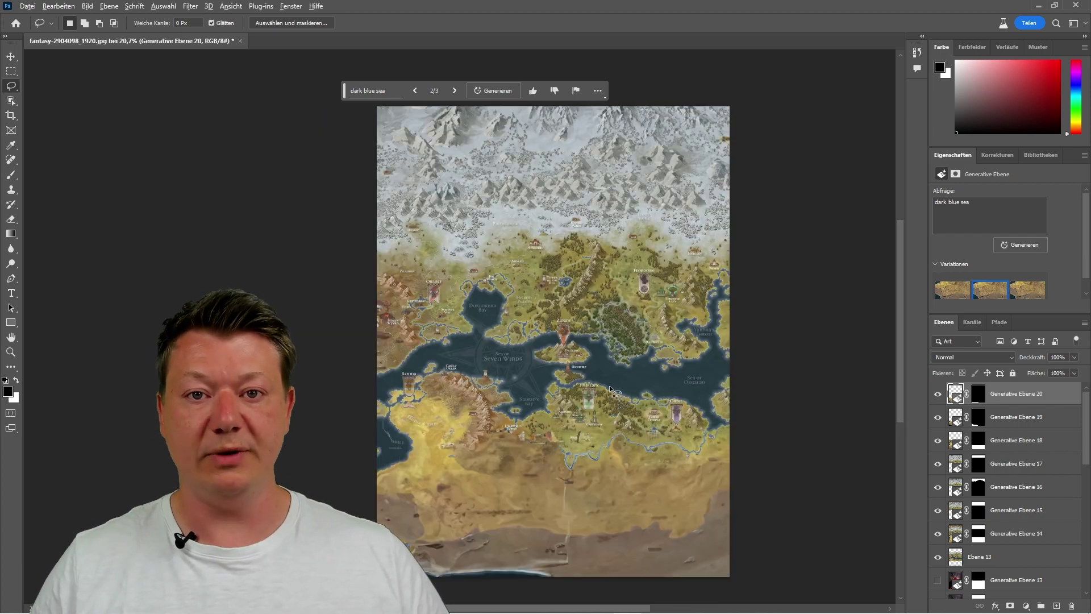
pyautogui.scroll(5, 610, 388)
pyautogui.scroll(3, 585, 389)
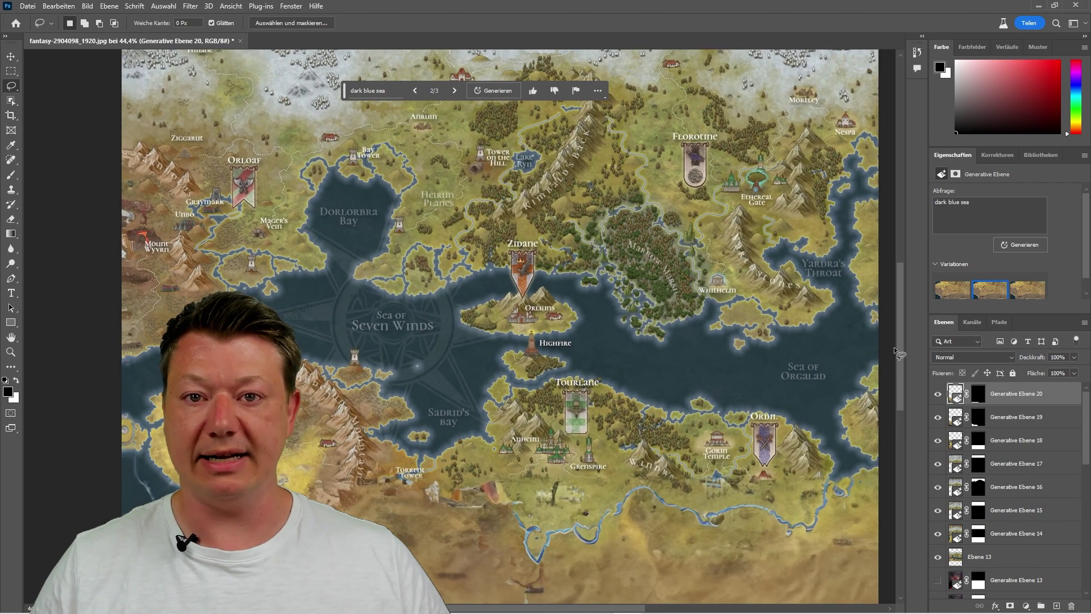
pyautogui.moveTo(900, 331); pyautogui.dragTo(902, 295)
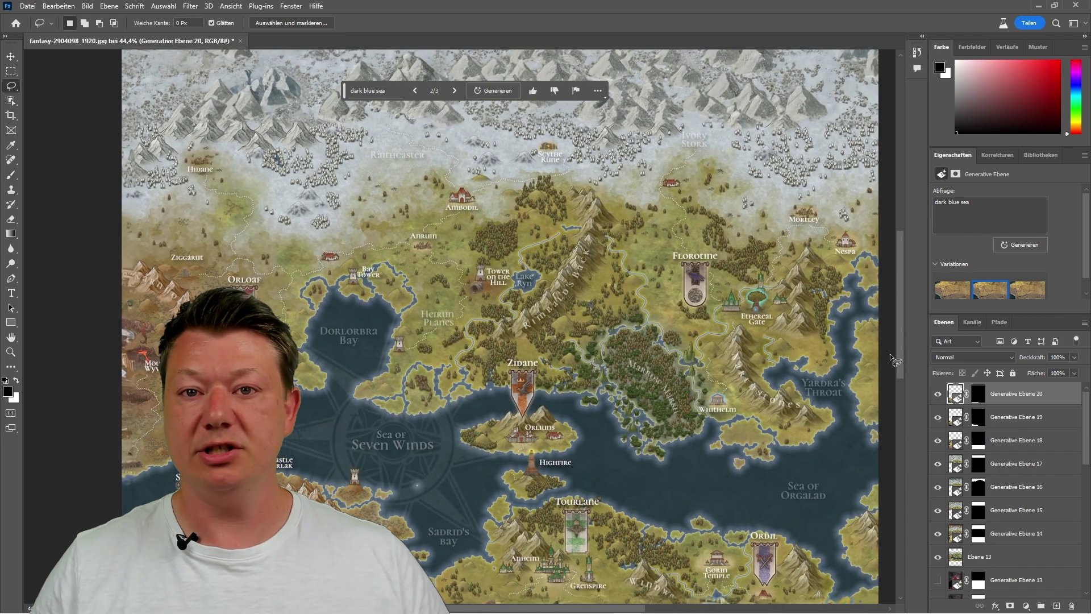
pyautogui.moveTo(901, 299)
pyautogui.mouseDown()
pyautogui.moveTo(902, 335)
pyautogui.moveTo(899, 239)
pyautogui.moveTo(900, 252)
pyautogui.mouseUp()
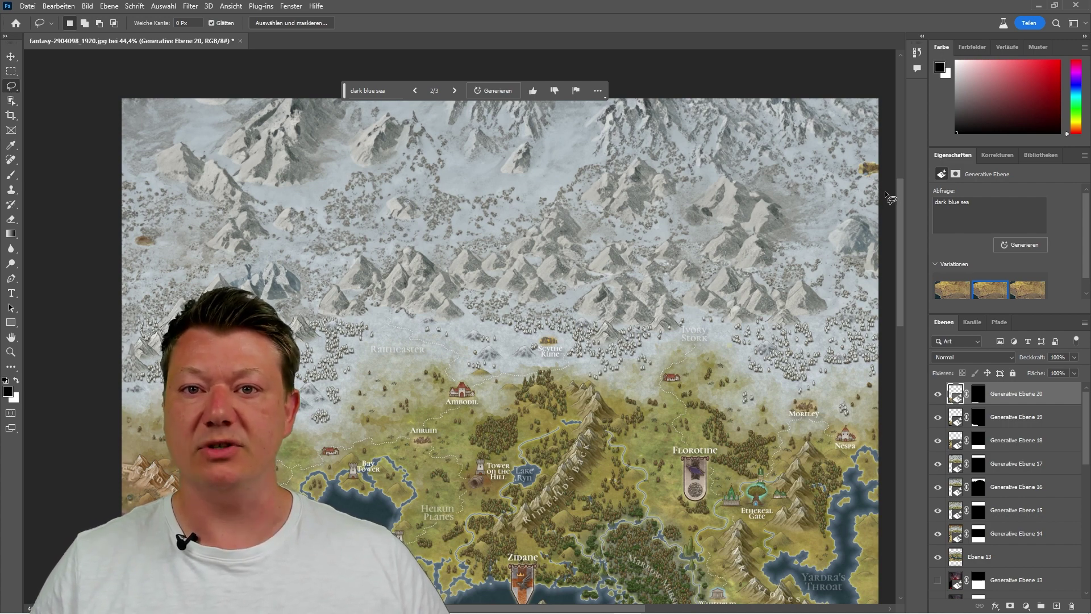
pyautogui.moveTo(899, 206); pyautogui.dragTo(904, 352)
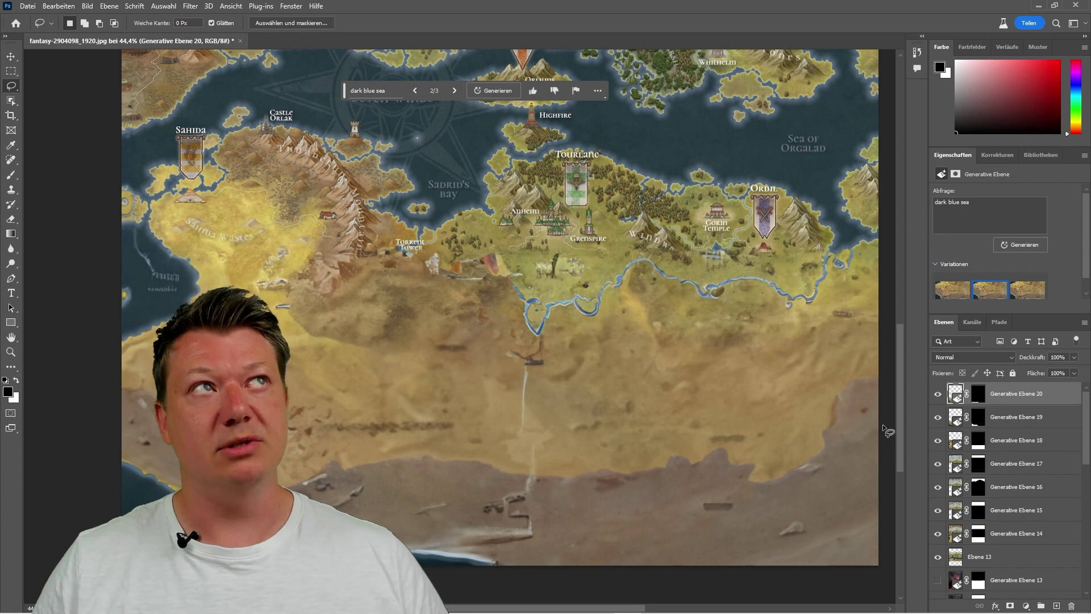
pyautogui.scroll(-1, 656, 418)
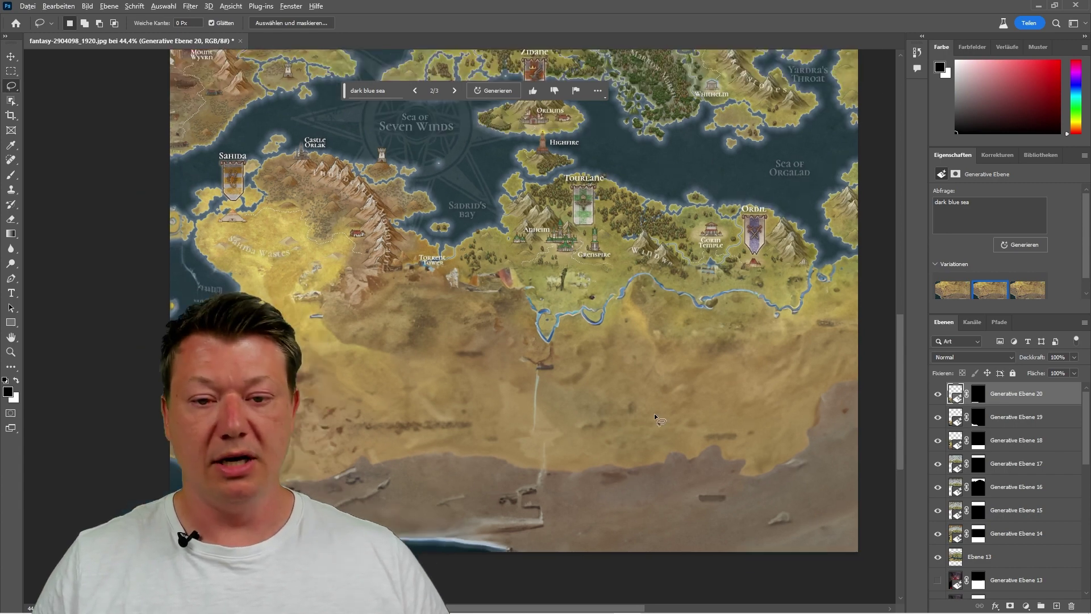
pyautogui.scroll(-2, 657, 419)
pyautogui.scroll(-2, 690, 407)
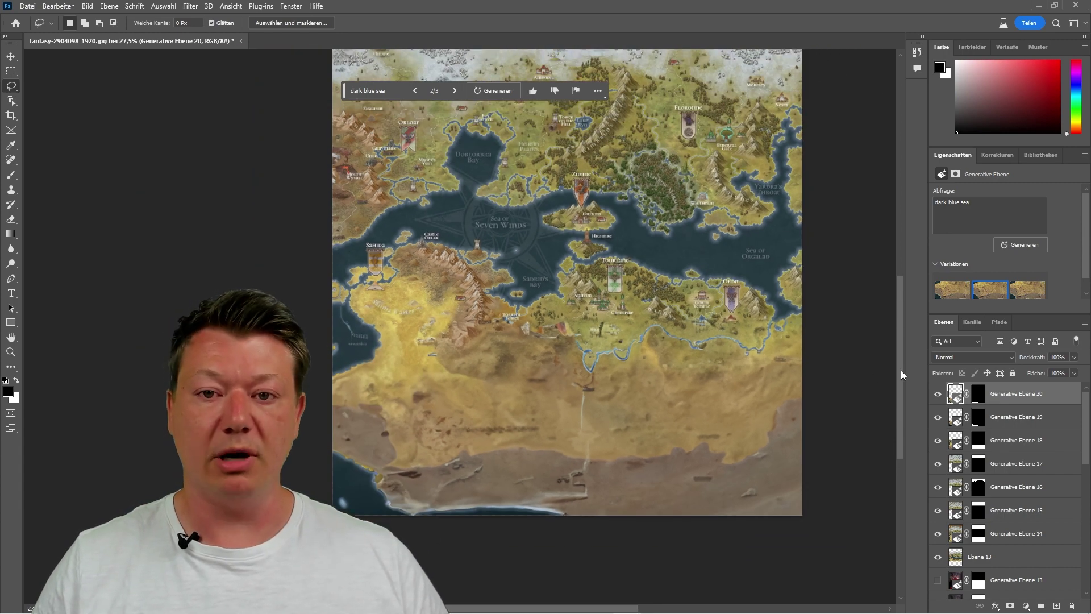
pyautogui.moveTo(901, 370); pyautogui.dragTo(901, 320)
pyautogui.scroll(-1, 827, 387)
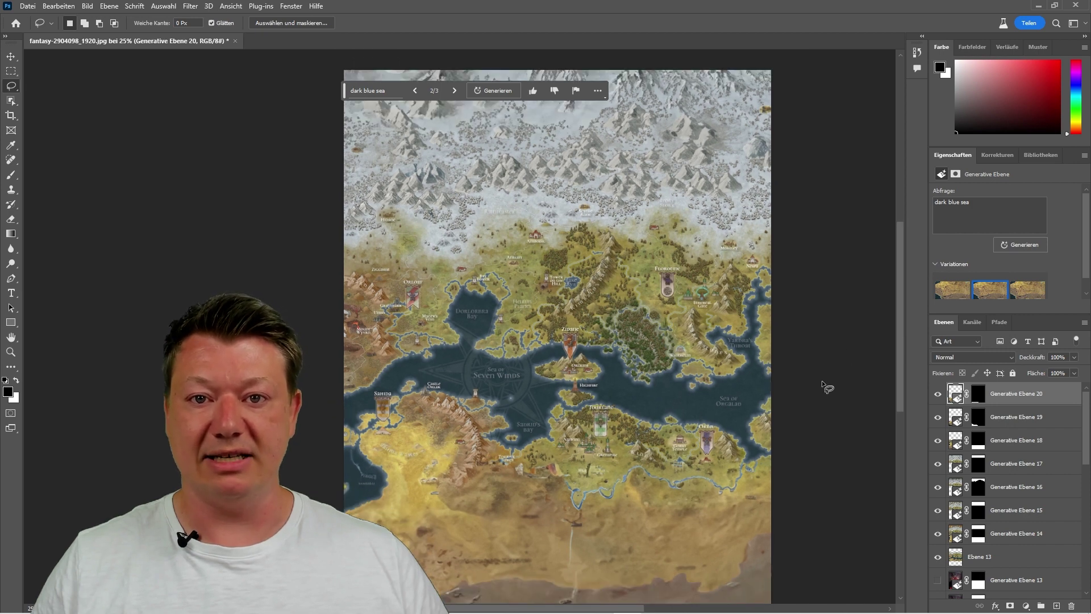